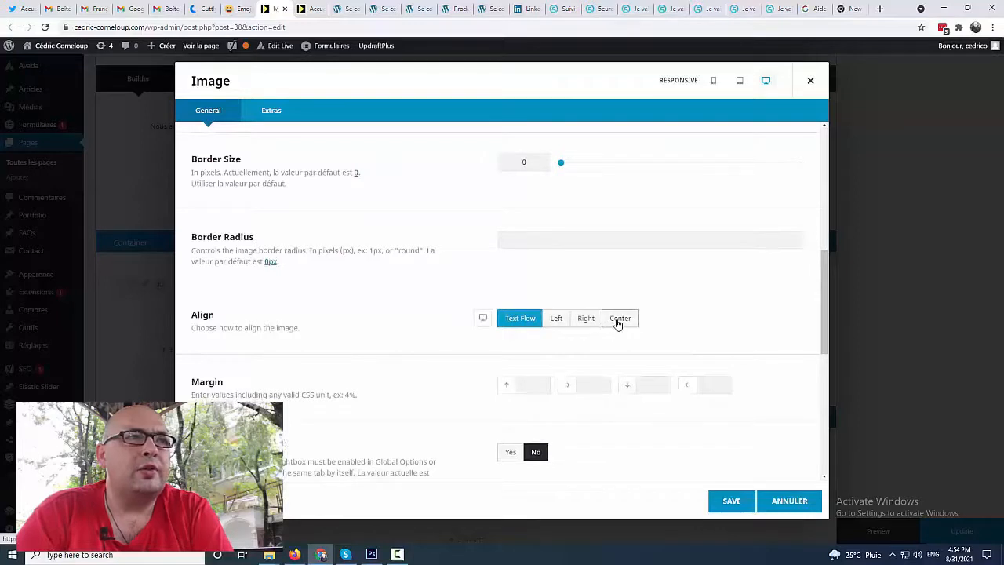
# Step: Center-align the Aidant attitude logo, set its regular filter saturation to 0, and check its hover filter settings
pyautogui.click(618, 320)
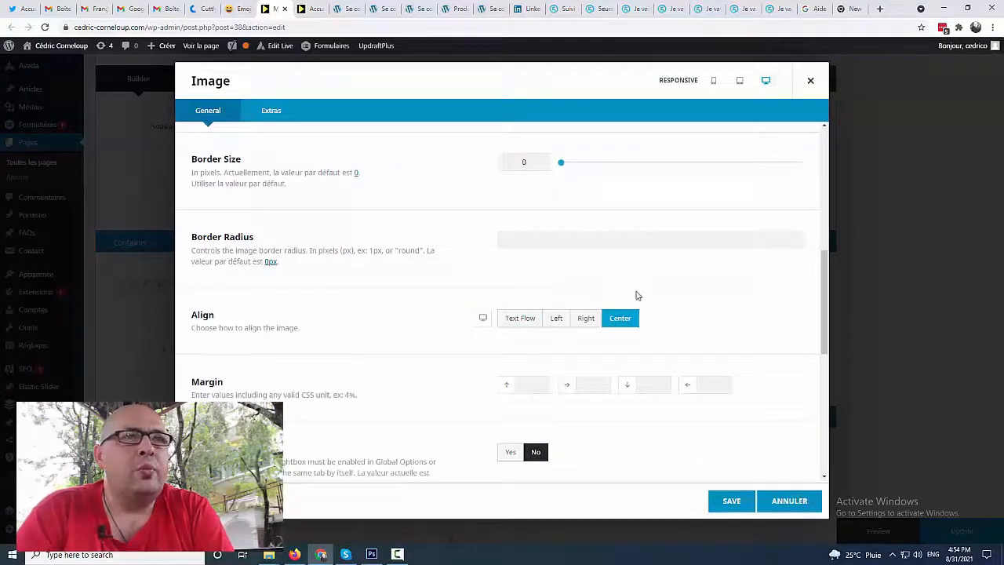
pyautogui.scroll(1, 634, 294)
pyautogui.click(268, 112)
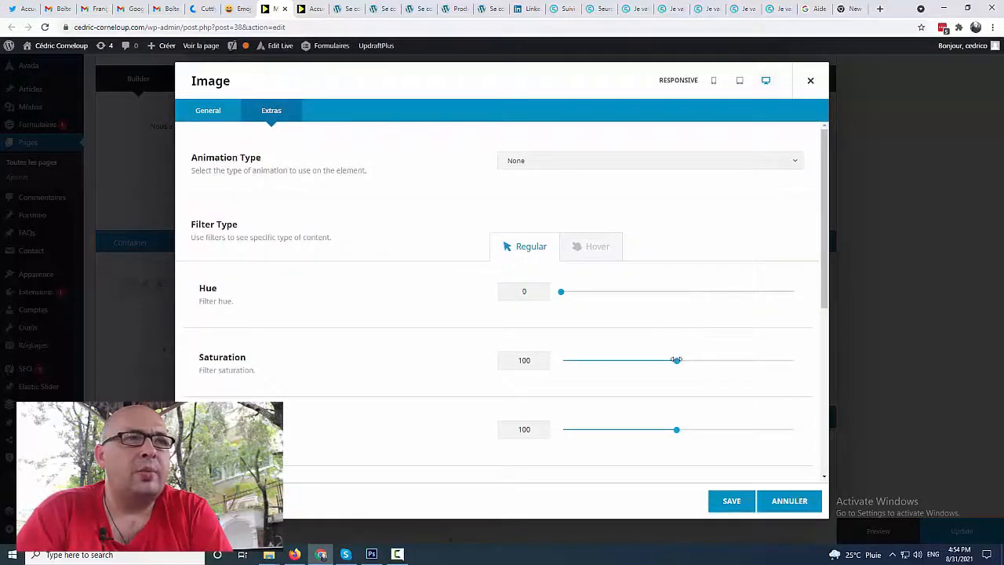
pyautogui.moveTo(676, 359); pyautogui.dragTo(549, 361)
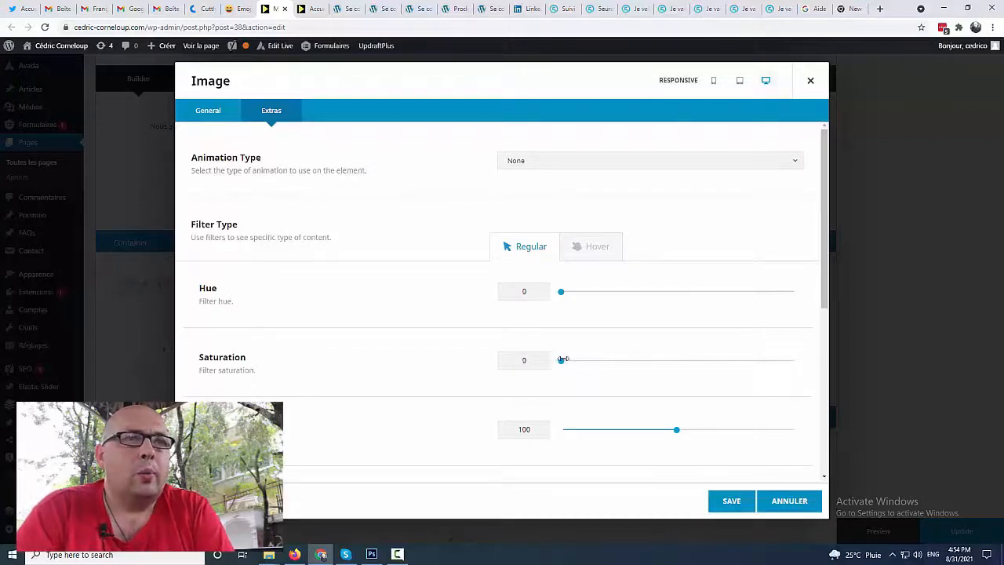
pyautogui.click(587, 250)
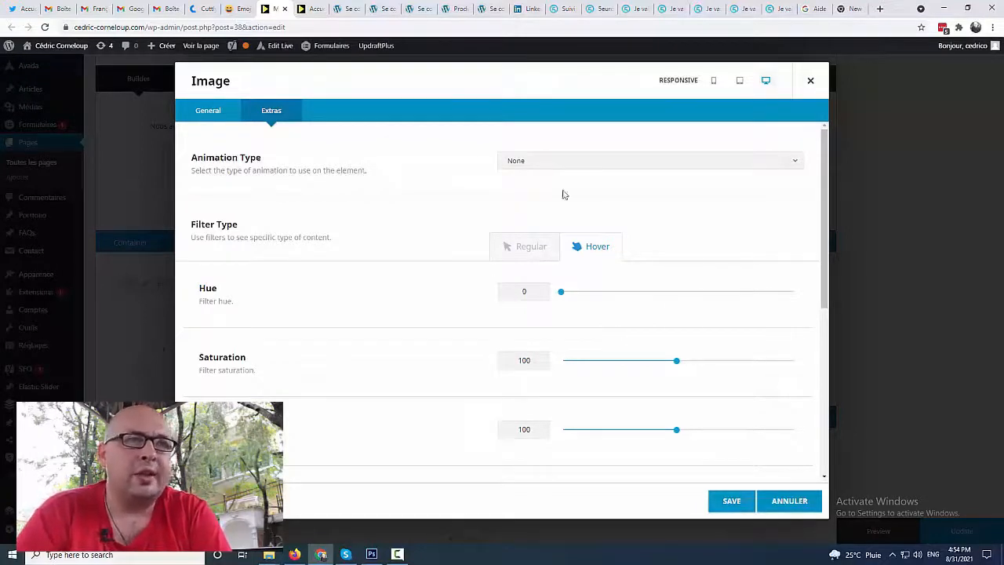
# Step: Set the logo's link target to _blank, save the image element and update the page
pyautogui.click(209, 110)
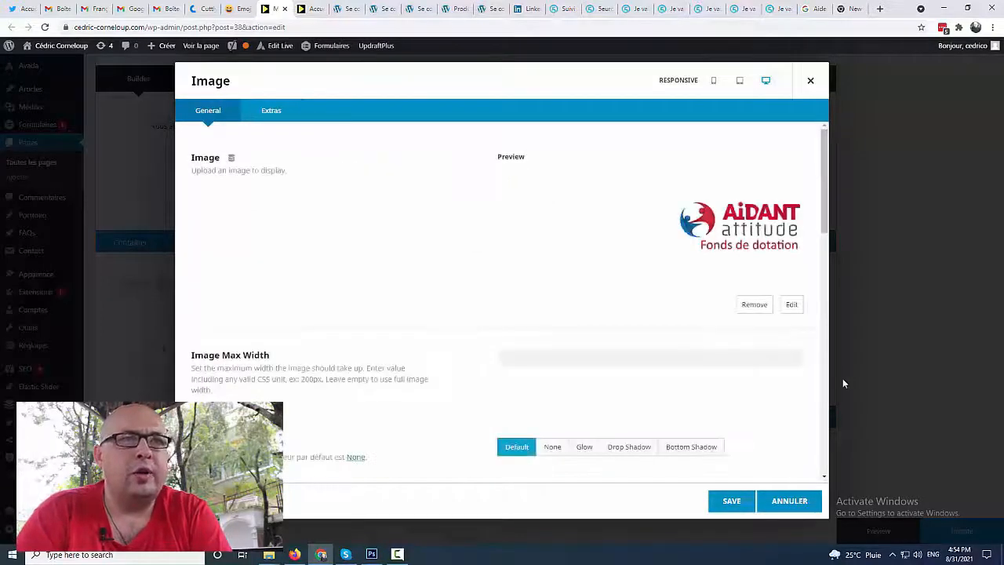
pyautogui.scroll(-3, 615, 345)
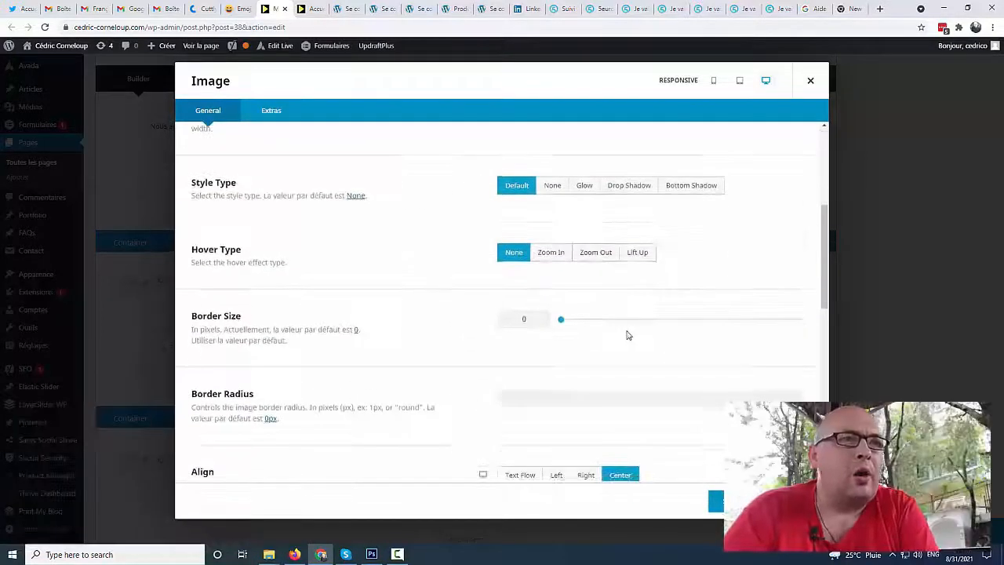
pyautogui.scroll(-2, 596, 396)
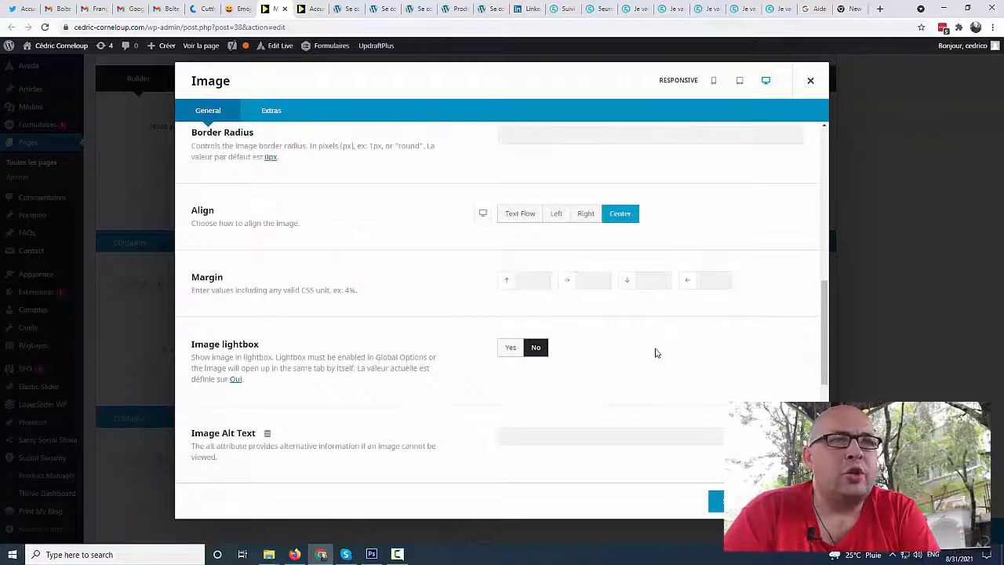
pyautogui.scroll(-3, 640, 369)
pyautogui.click(549, 319)
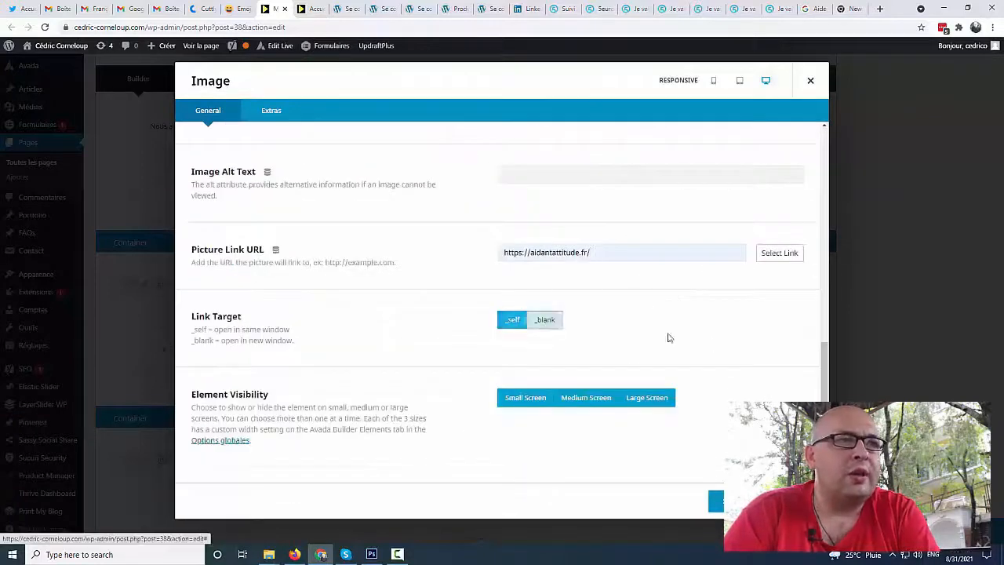
pyautogui.scroll(-2, 733, 361)
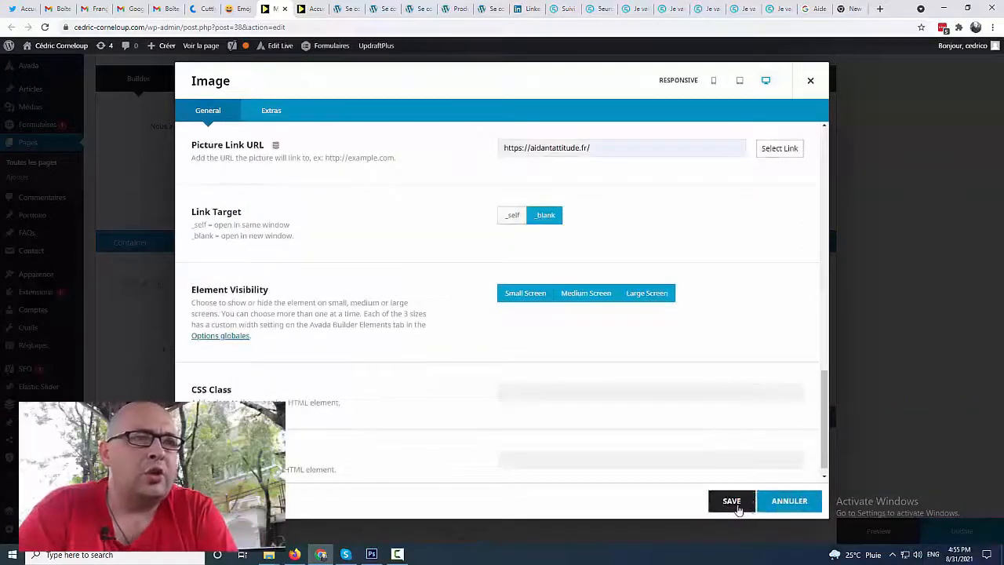
pyautogui.click(737, 501)
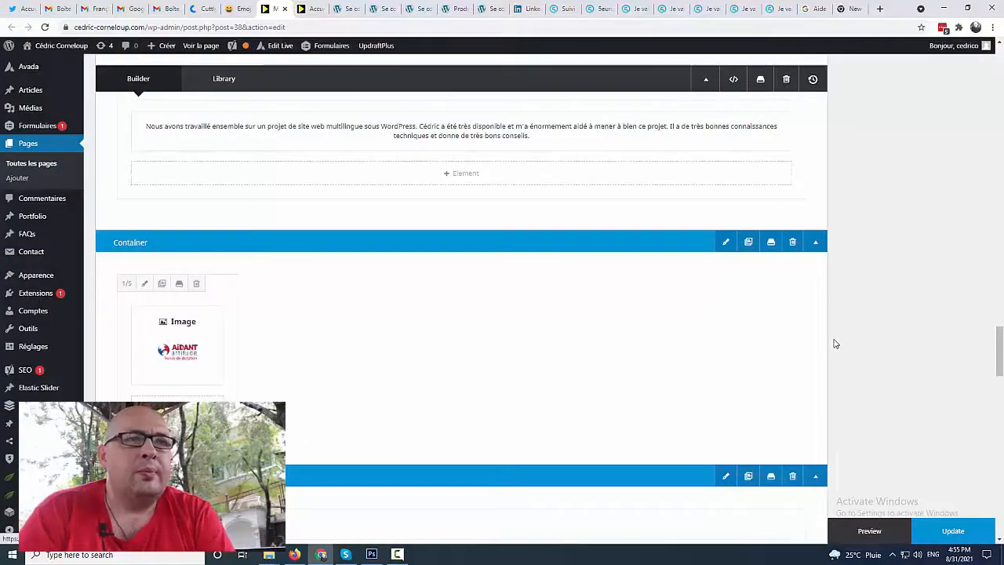
pyautogui.click(953, 535)
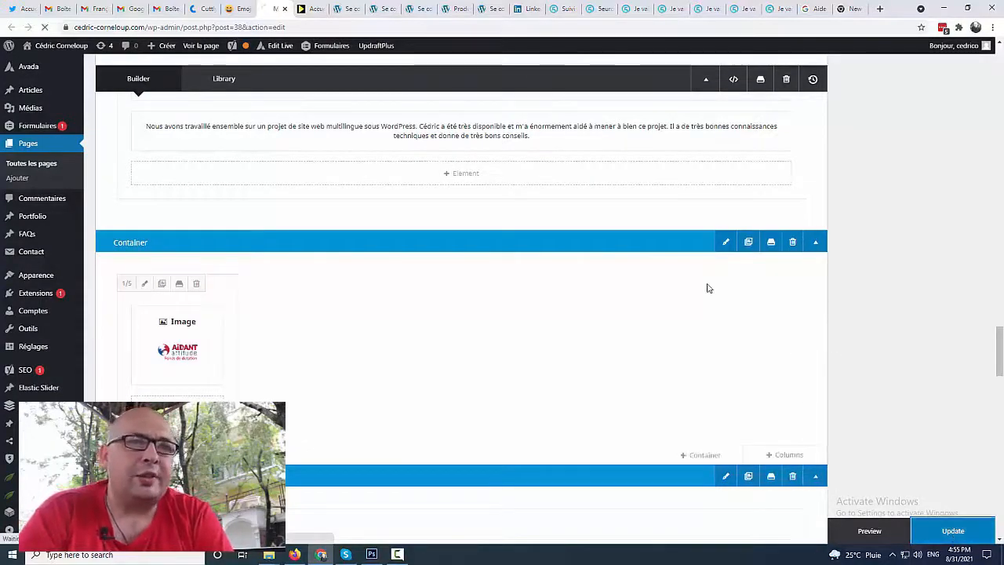
# Step: Check the logo and its link on the live homepage, close the linked site and return to the page editor
pyautogui.hotkey('ctrl', 'Tab')
pyautogui.scroll(-8, 972, 276)
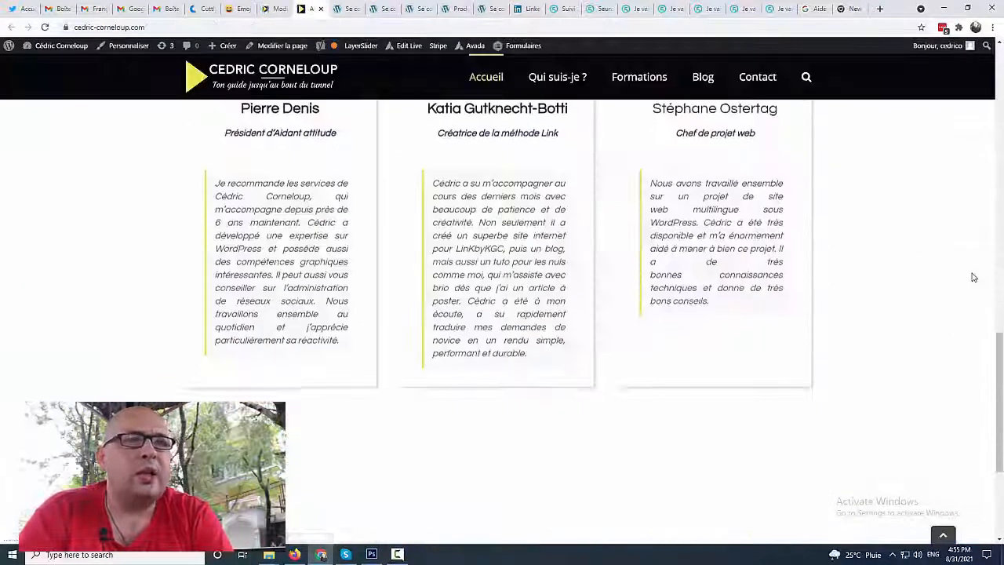
pyautogui.scroll(-3, 972, 277)
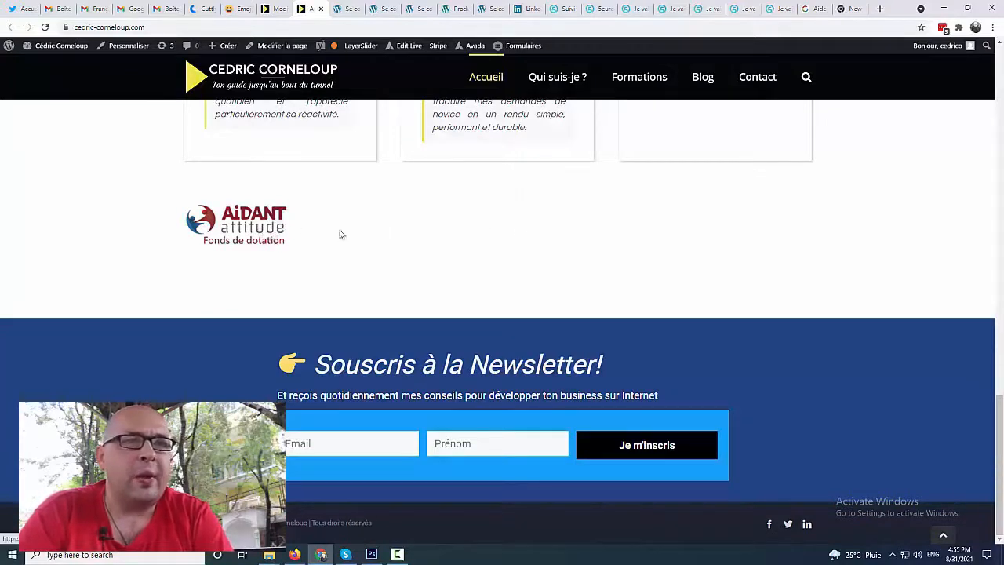
pyautogui.click(236, 231)
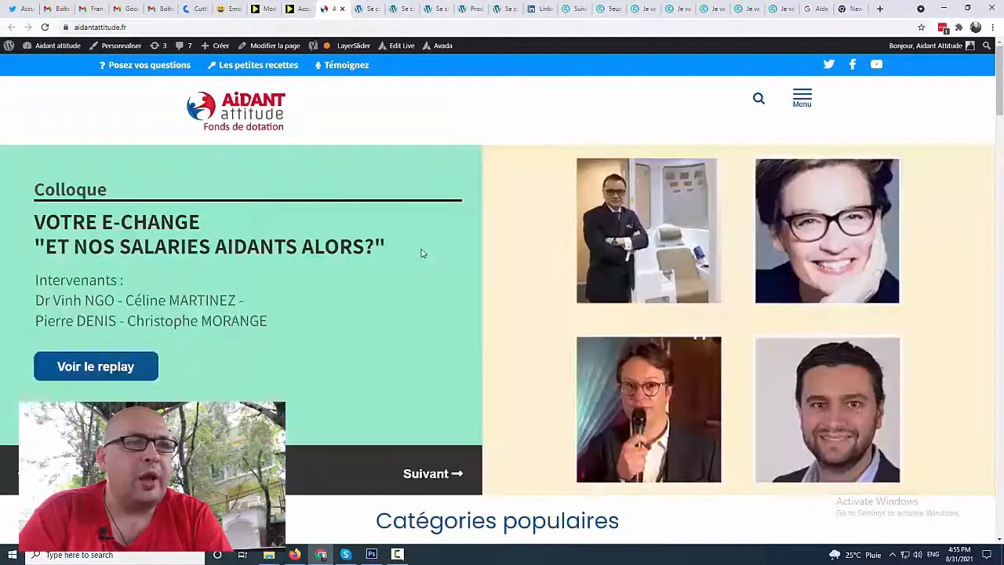
pyautogui.click(342, 9)
pyautogui.click(266, 8)
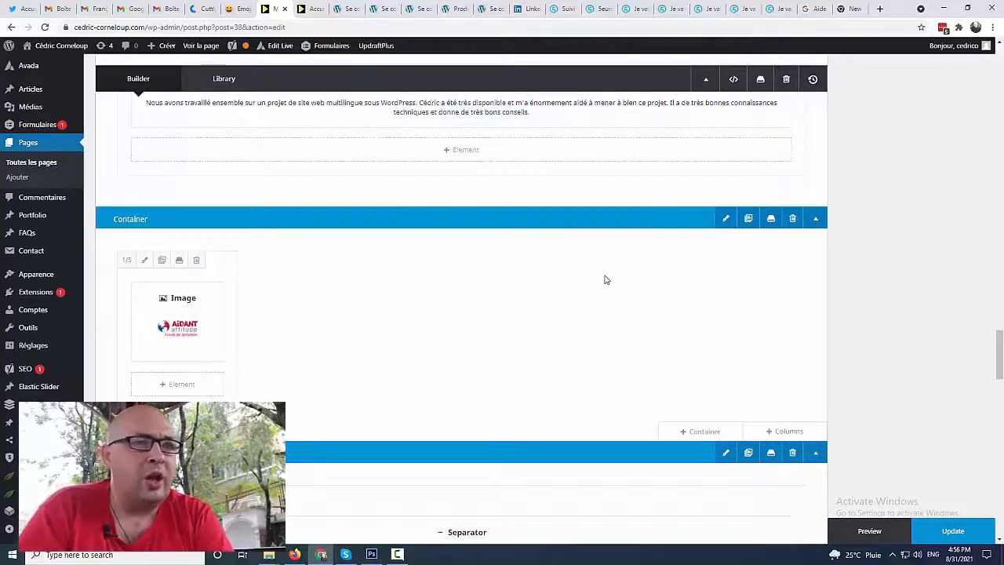
# Step: Duplicate the Aidant attitude logo column and replace the copy's image with the EBD (ebike.png) logo from the media library
pyautogui.click(161, 260)
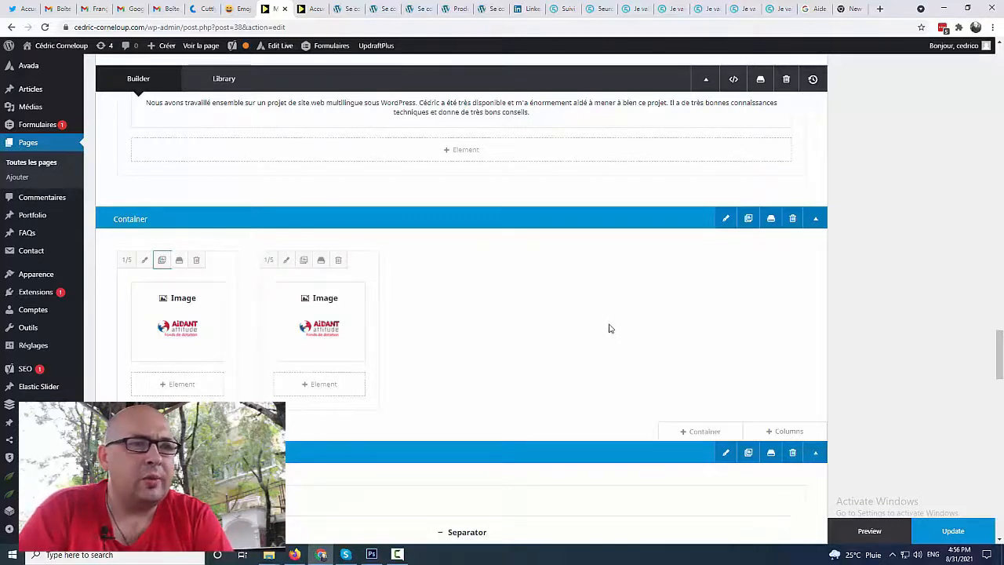
pyautogui.click(289, 326)
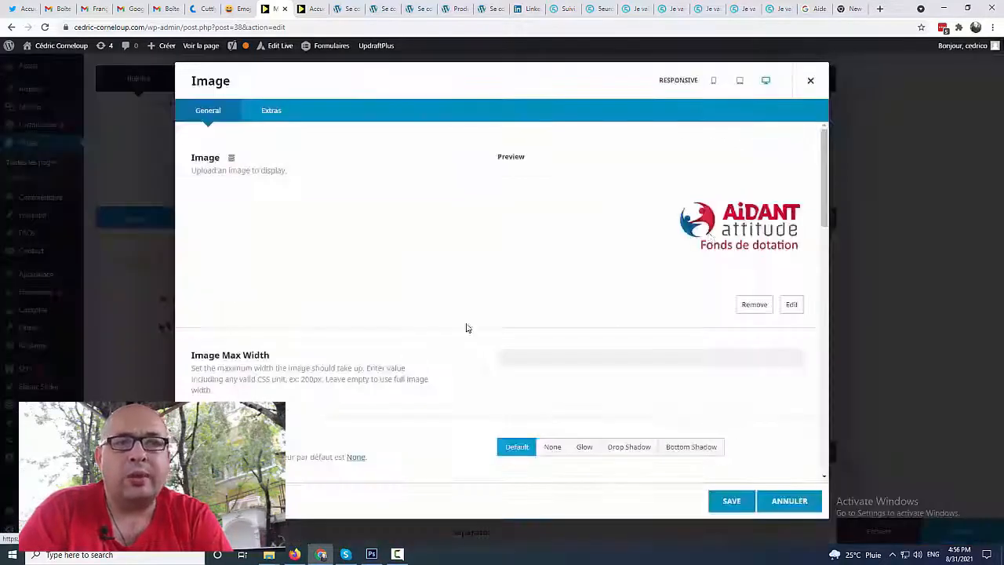
pyautogui.click(791, 306)
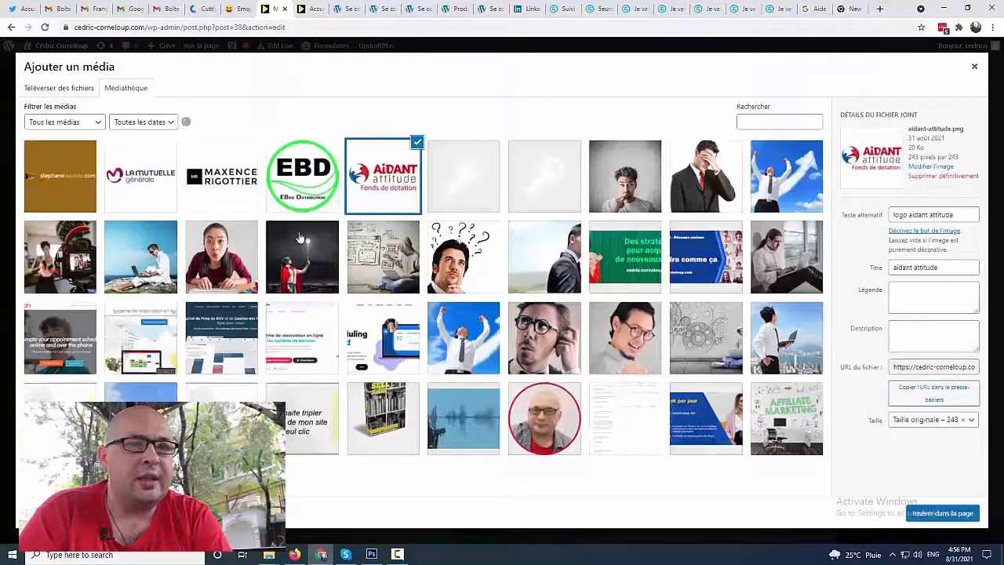
pyautogui.click(300, 181)
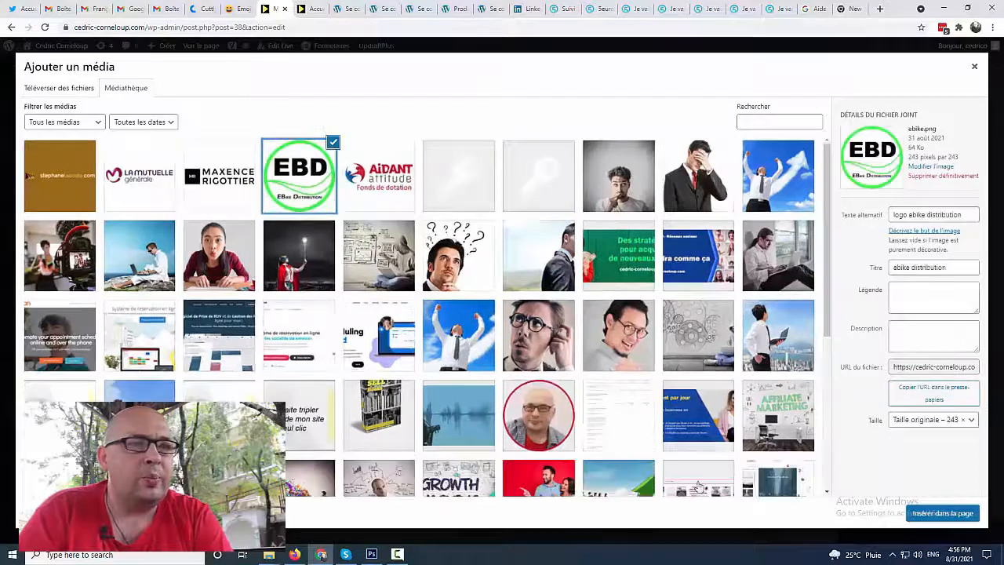
pyautogui.click(933, 514)
# Step: Replace the EBD logo's picture link URL with the copied cutt.ly short link and save the element
pyautogui.scroll(-5, 546, 363)
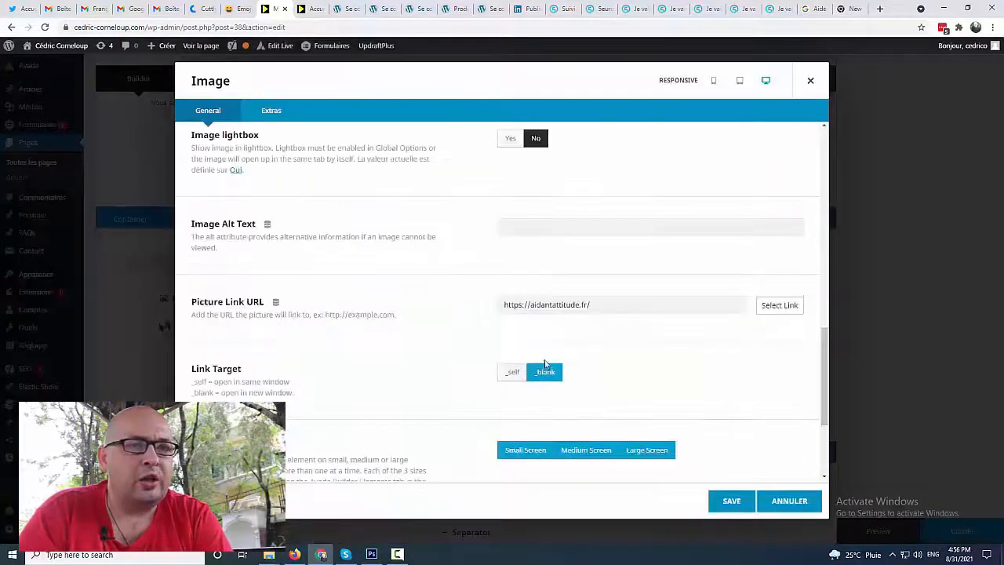
pyautogui.moveTo(608, 305); pyautogui.dragTo(469, 305)
pyautogui.rightClick(530, 305)
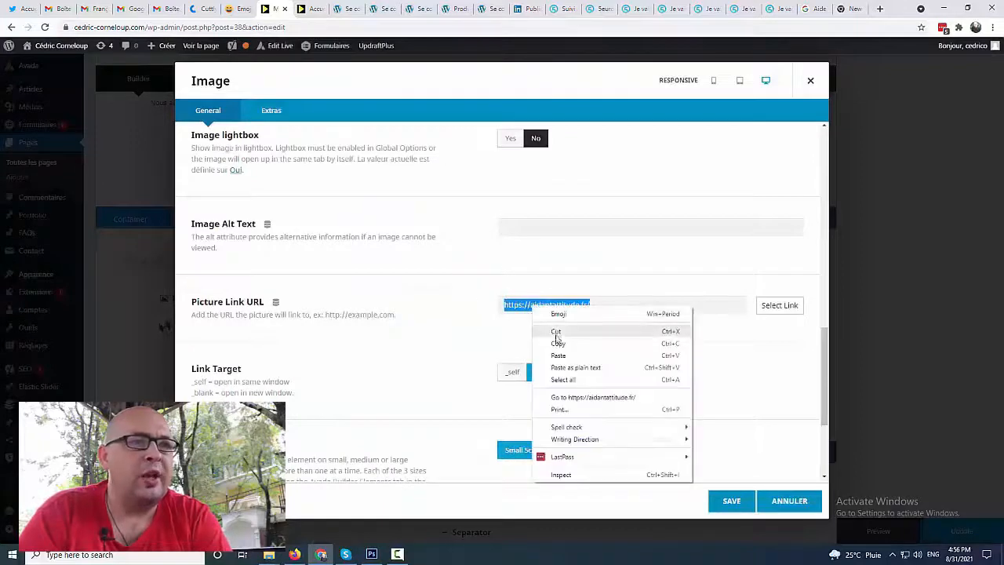
pyautogui.click(554, 355)
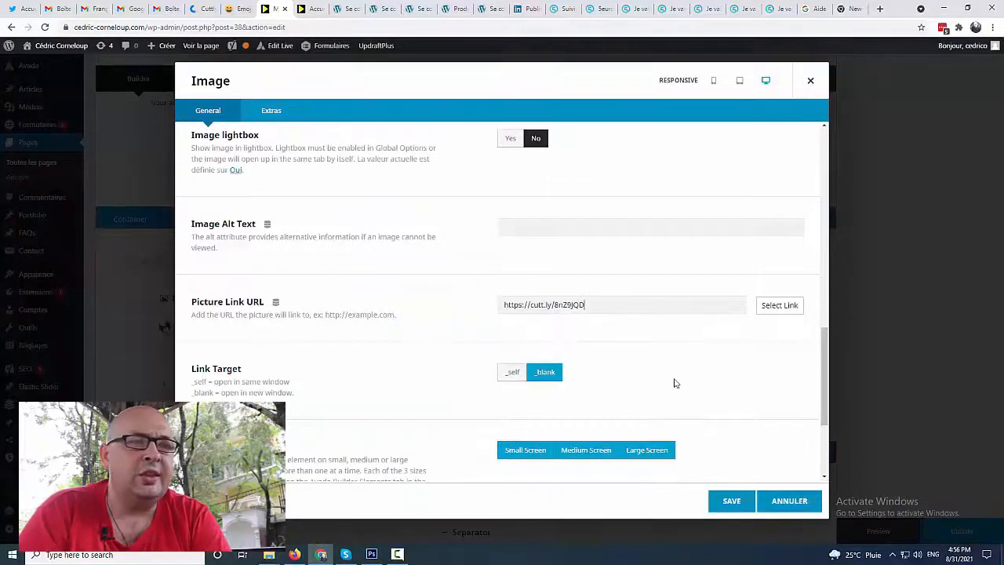
pyautogui.click(730, 501)
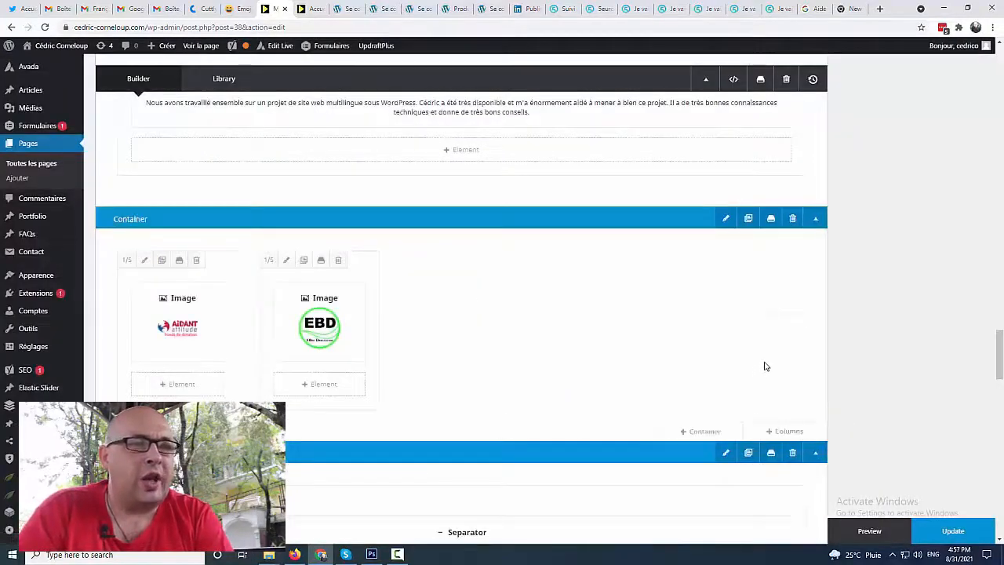
# Step: Duplicate the EBD logo column and replace the copy's image with the Maxence Rigottier logo from the media library
pyautogui.scroll(-2, 705, 300)
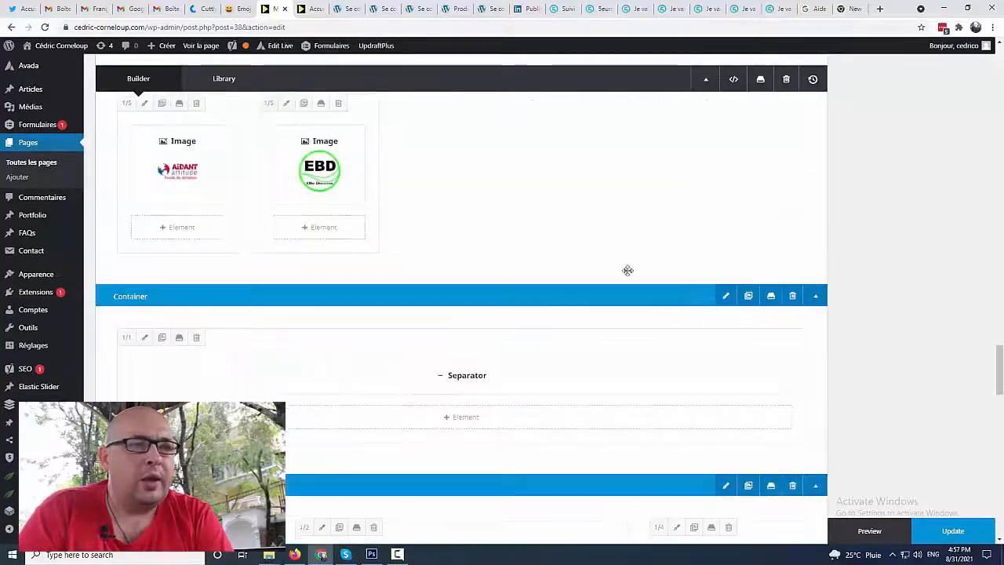
pyautogui.click(304, 103)
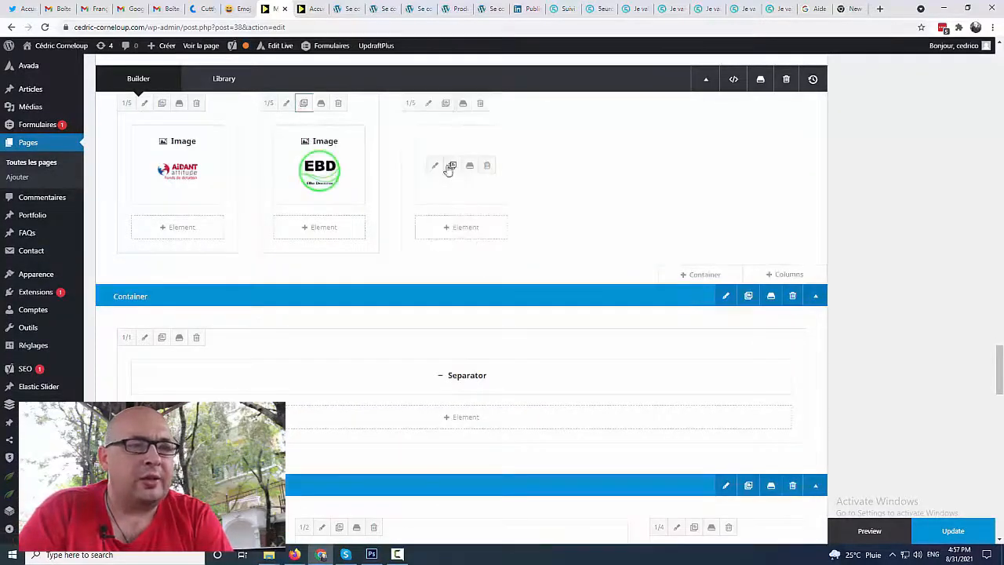
pyautogui.click(435, 166)
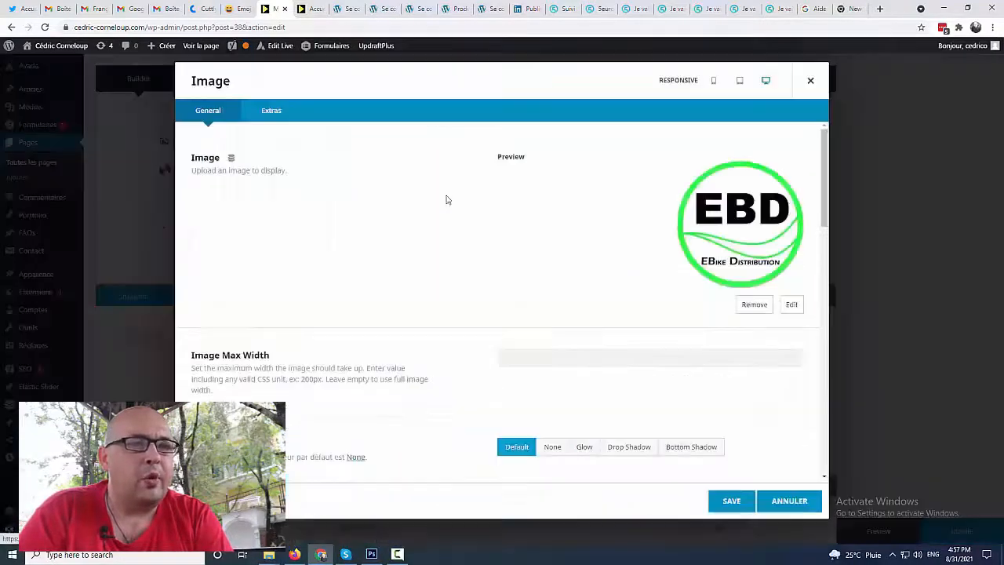
pyautogui.click(791, 306)
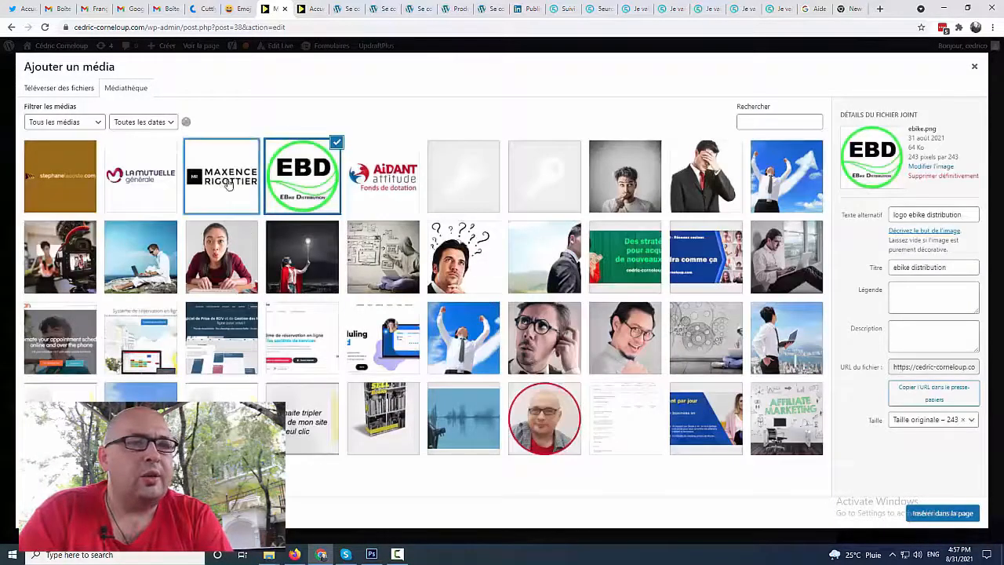
pyautogui.click(219, 175)
pyautogui.click(940, 514)
pyautogui.scroll(-5, 675, 402)
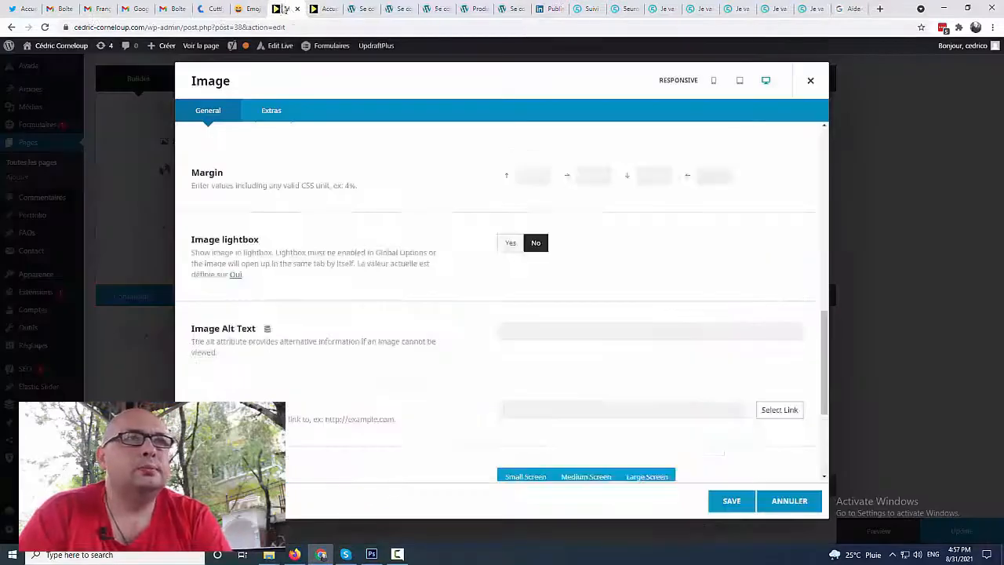
pyautogui.click(559, 406)
pyautogui.write('https://maxence-rigottier.com/')
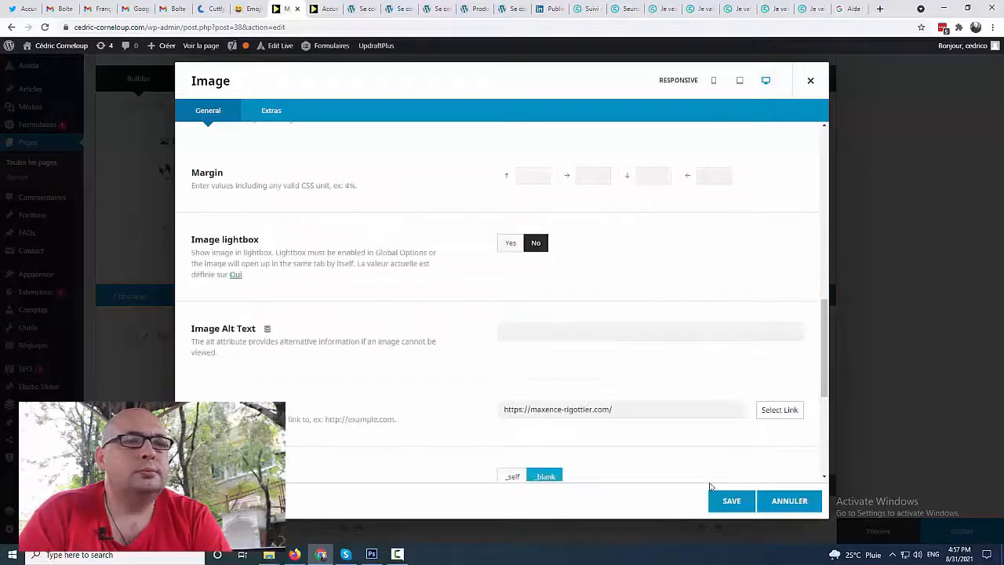
pyautogui.scroll(-2, 710, 482)
pyautogui.click(729, 500)
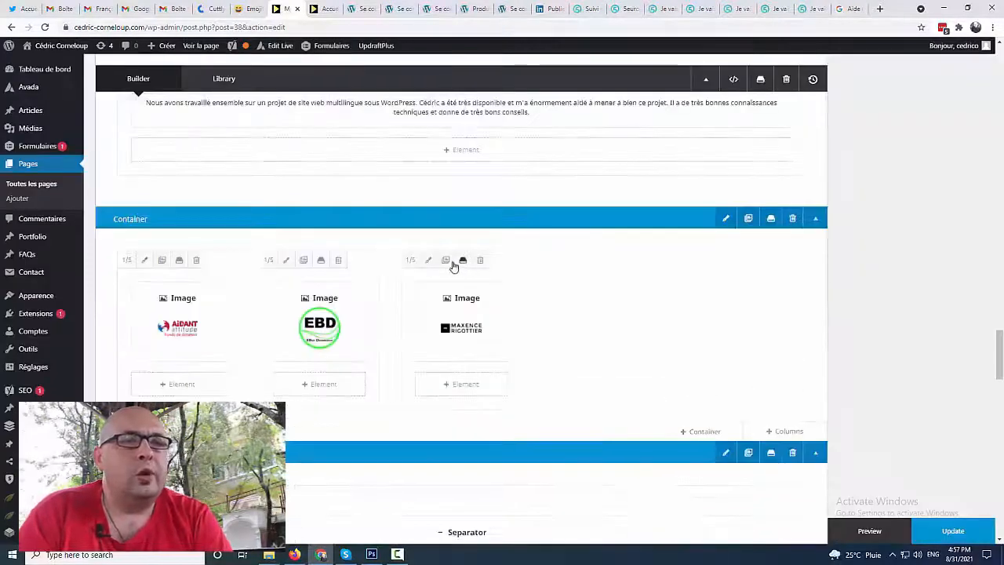
# Step: Duplicate the third logo column and replace the copy's image with the La Mutuelle Générale logo from the media library
pyautogui.click(453, 262)
pyautogui.click(602, 326)
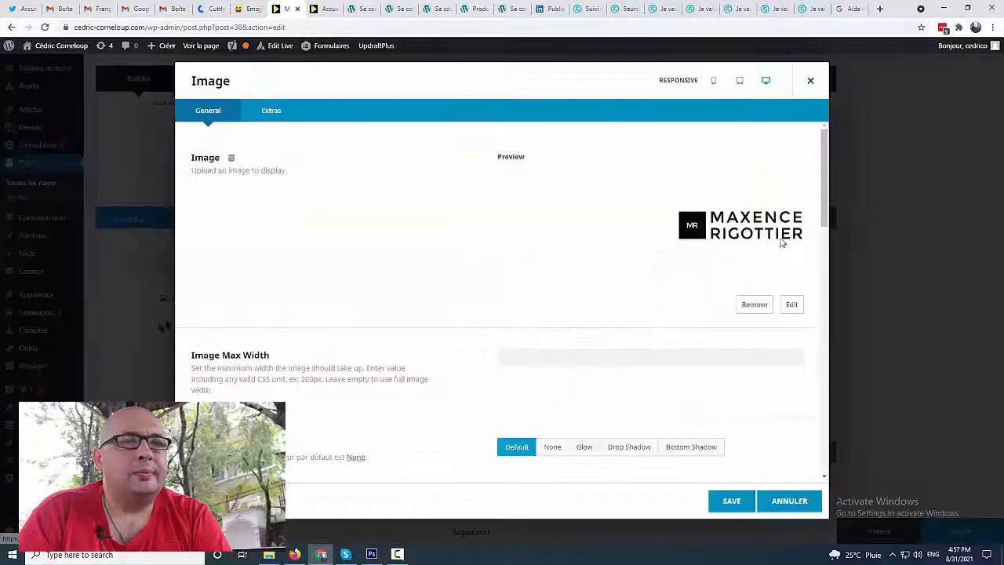
pyautogui.click(791, 304)
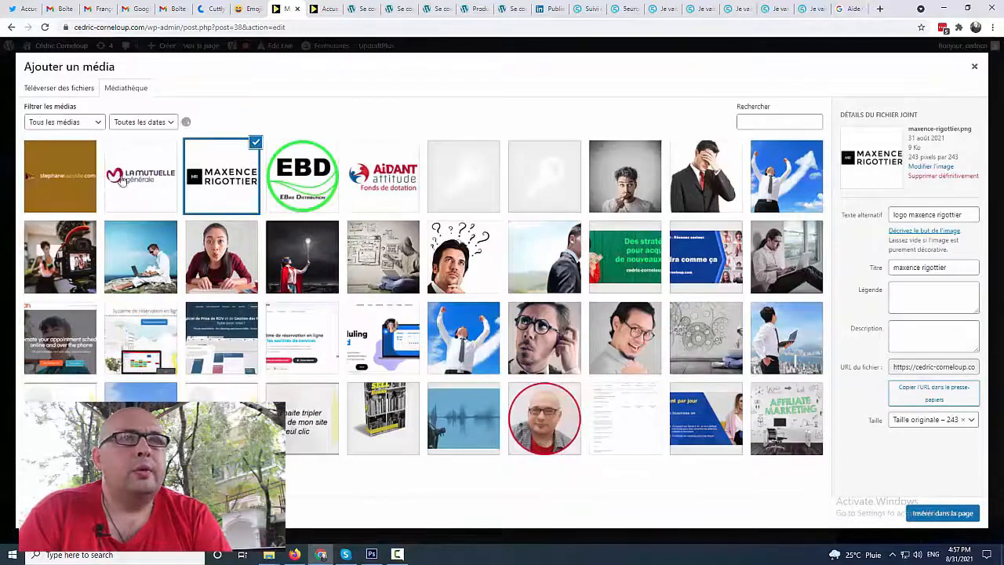
pyautogui.click(942, 513)
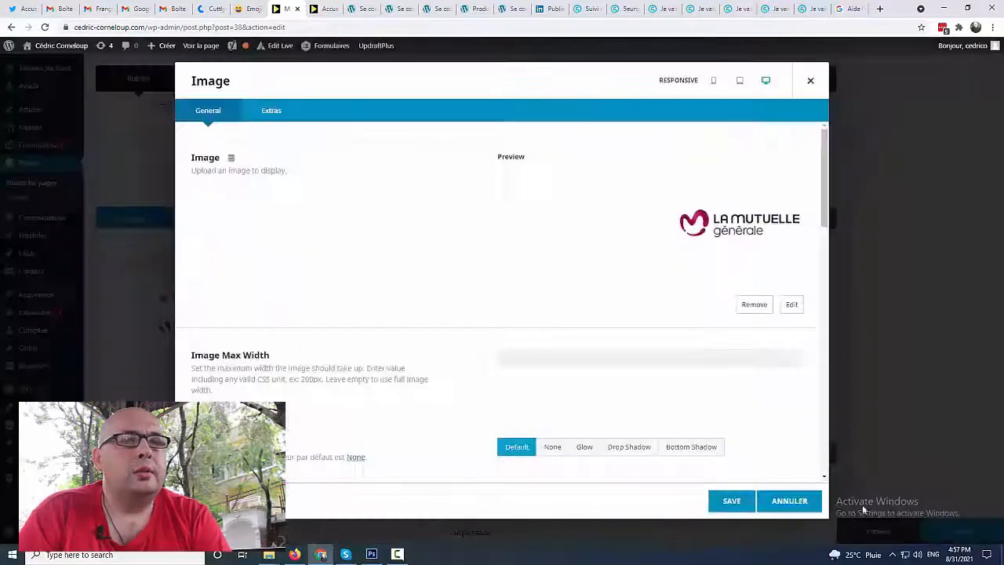
pyautogui.scroll(-5, 486, 430)
pyautogui.write('https://www.lamutuellegenerale.fr/')
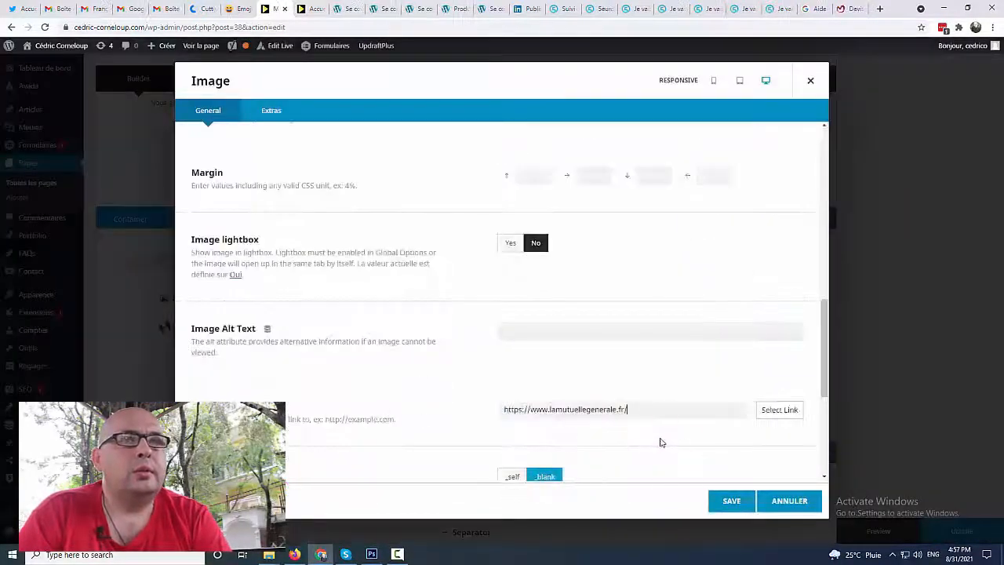
pyautogui.click(730, 502)
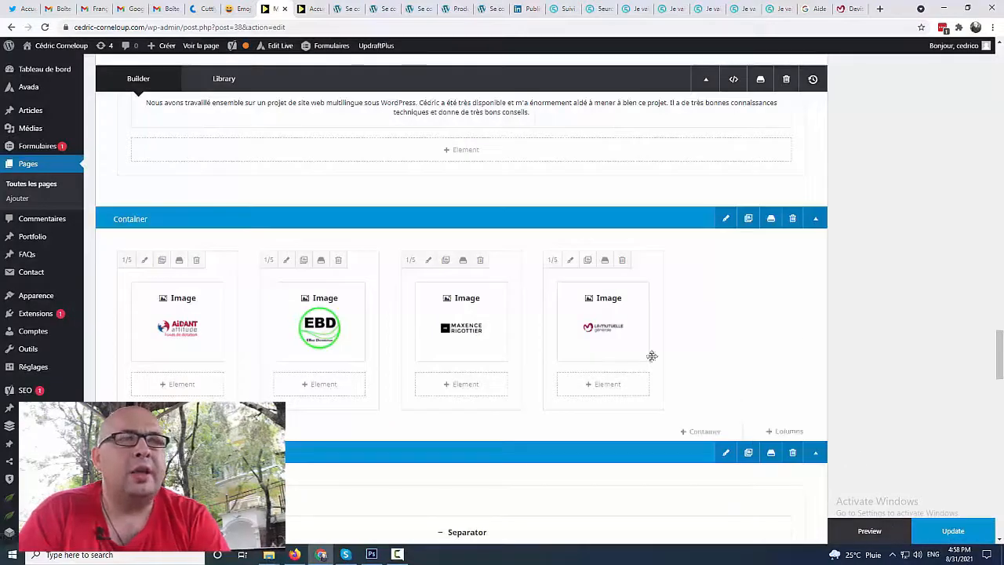
# Step: Duplicate the La Mutuelle Générale logo column and replace the copy's image with the stephanelacoste.com logo from the media library
pyautogui.click(587, 262)
pyautogui.click(721, 323)
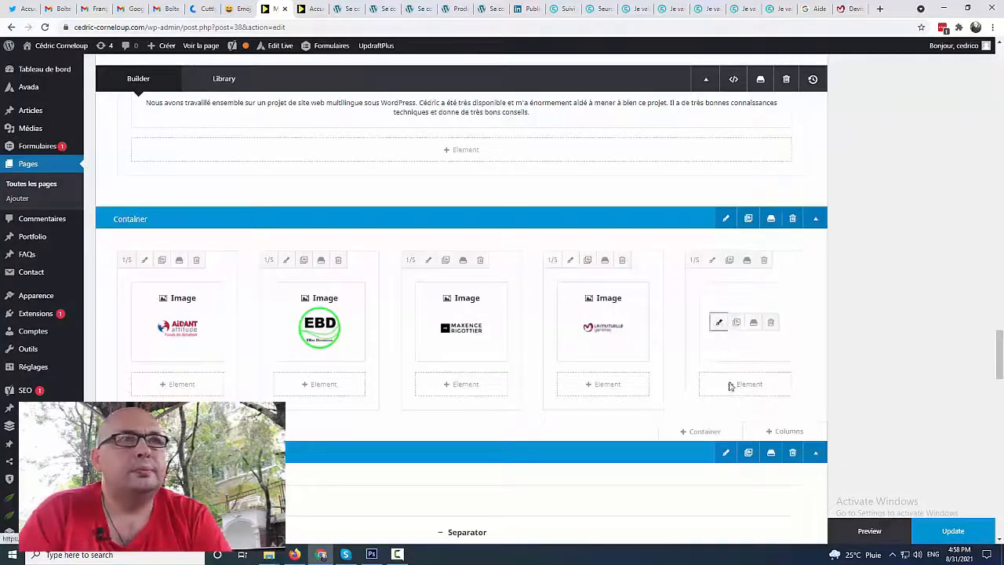
pyautogui.click(790, 305)
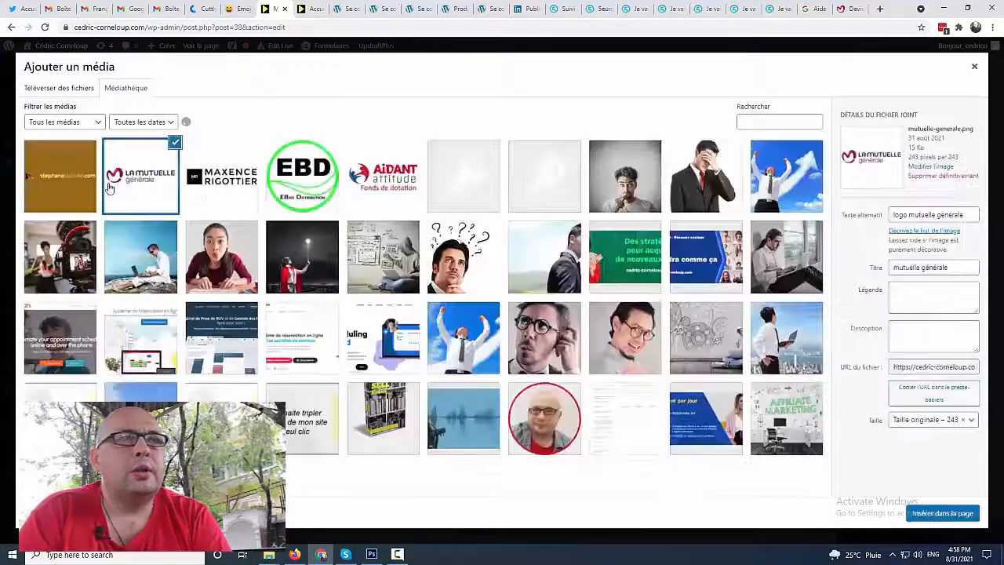
pyautogui.click(59, 174)
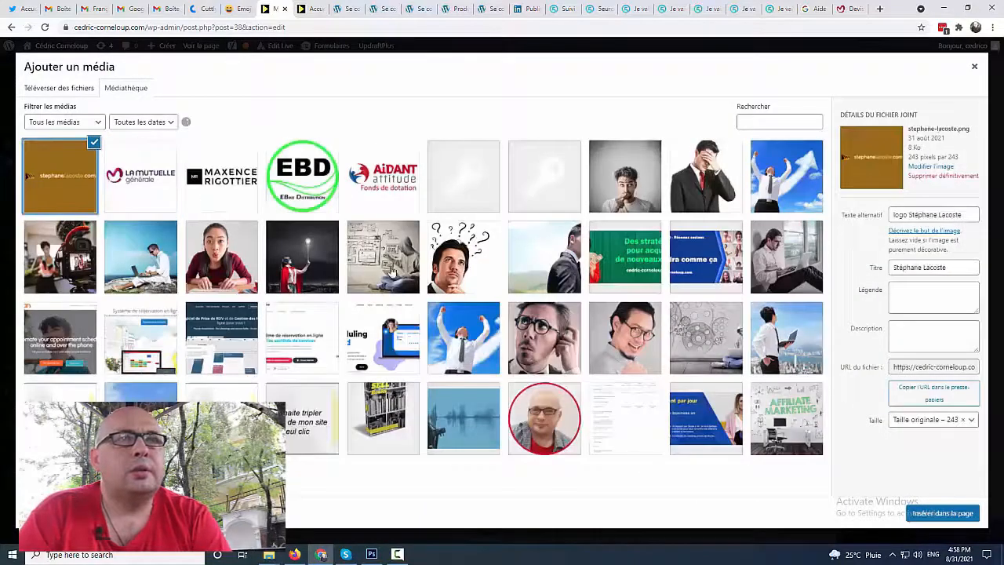
pyautogui.click(930, 514)
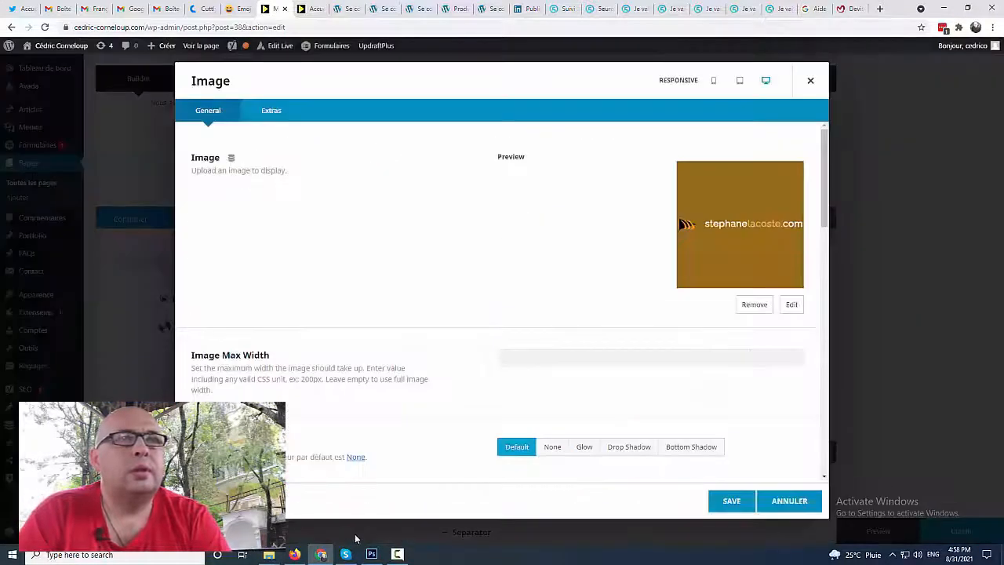
pyautogui.scroll(-10, 661, 278)
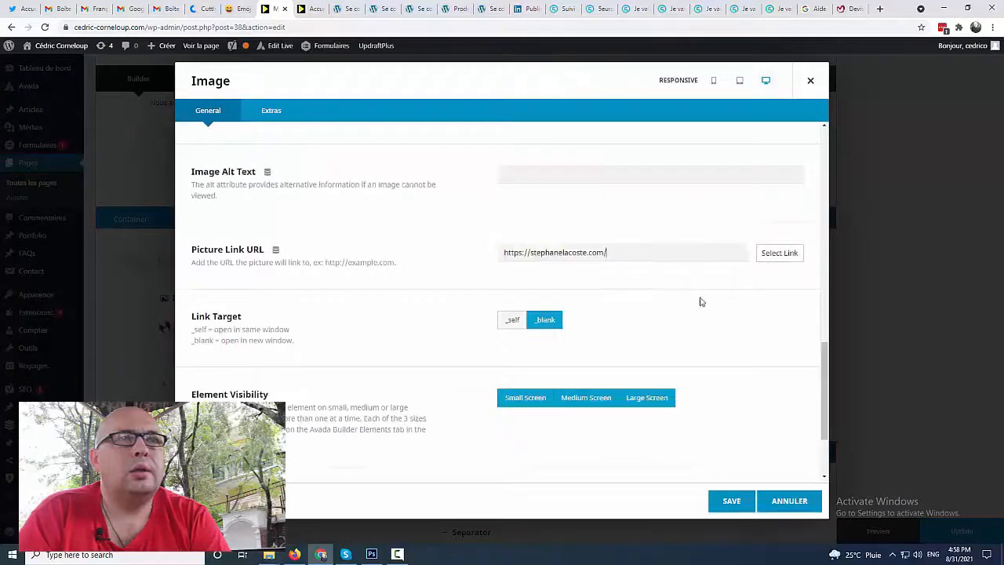
pyautogui.scroll(-3, 736, 352)
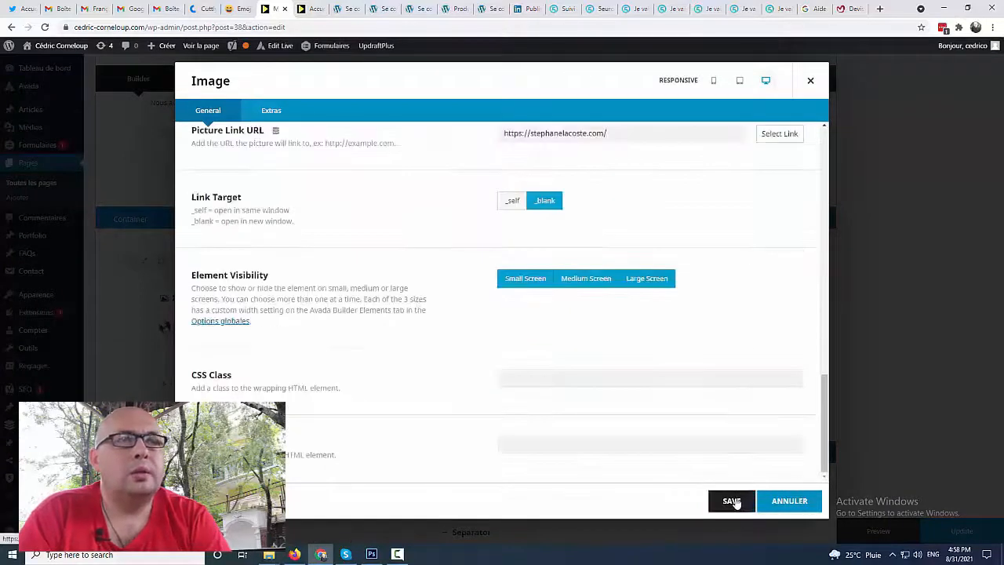
pyautogui.click(733, 502)
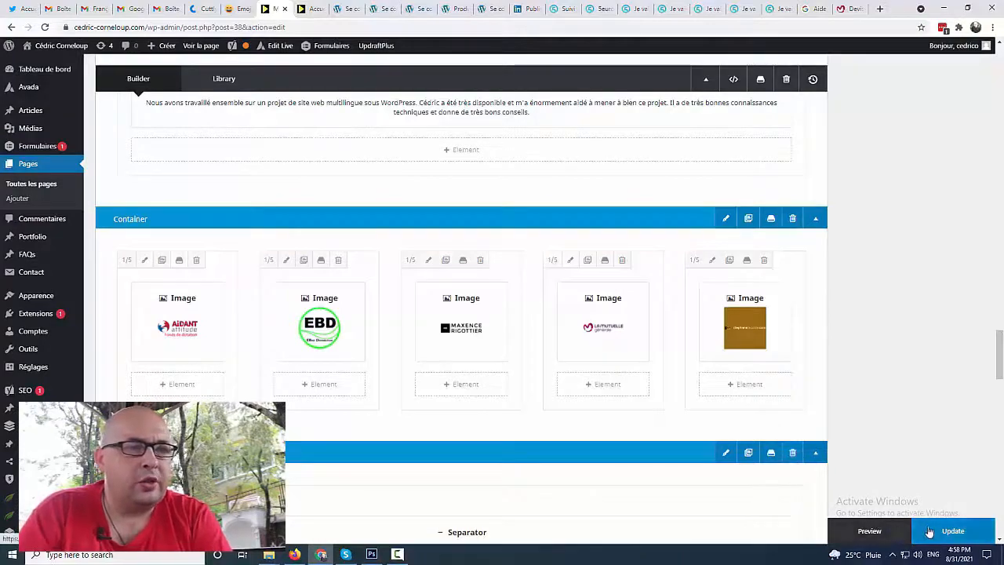
# Step: Insert a full-width 1/1 column in the logo container and move it above the row of logos
pyautogui.scroll(-10, 720, 345)
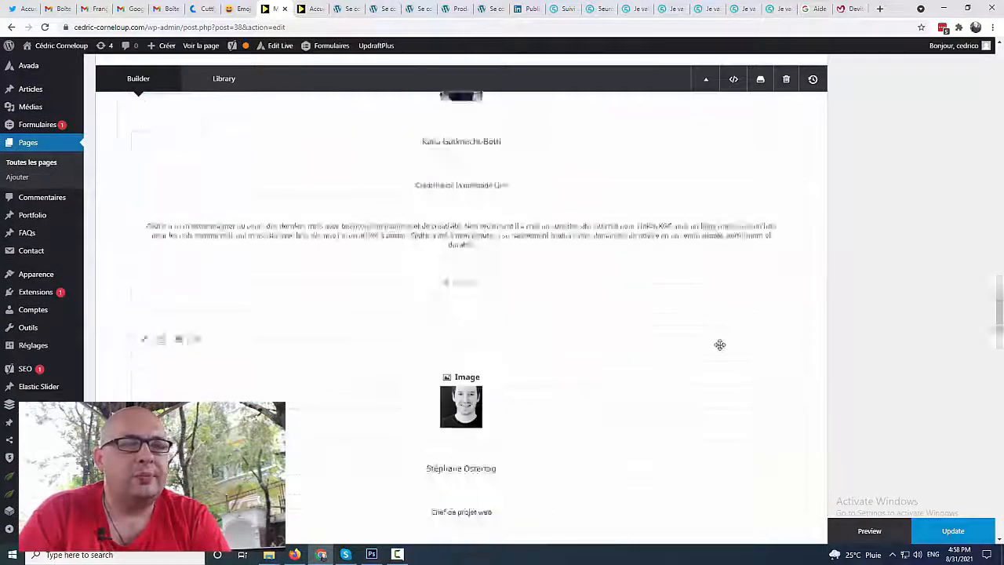
pyautogui.scroll(10, 720, 345)
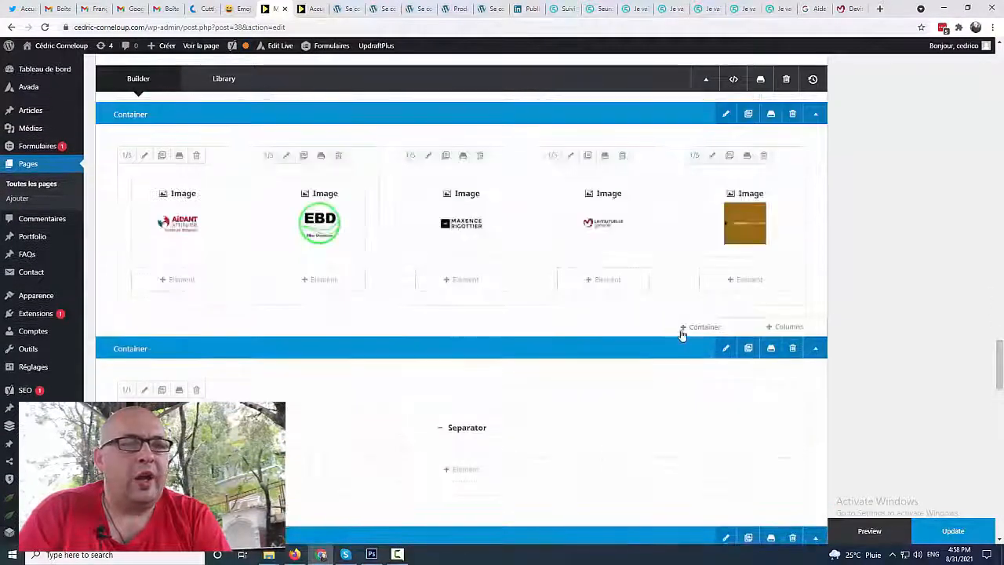
pyautogui.click(784, 327)
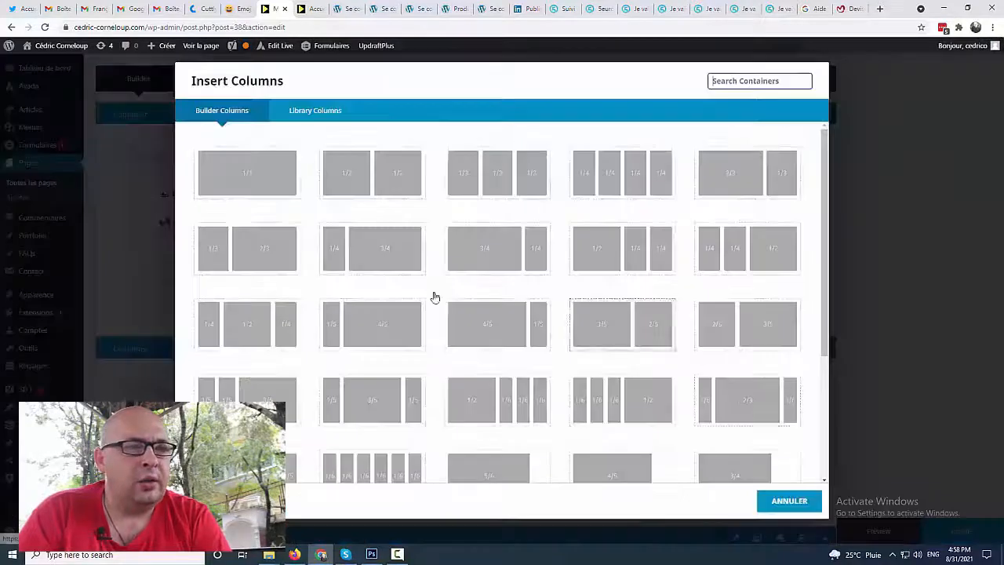
pyautogui.click(269, 175)
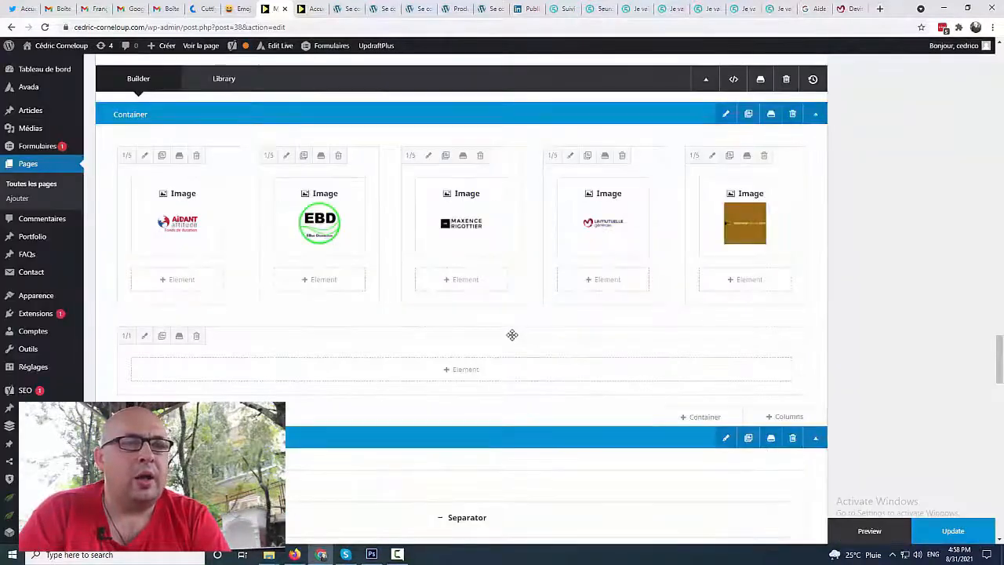
pyautogui.moveTo(511, 335); pyautogui.dragTo(139, 149)
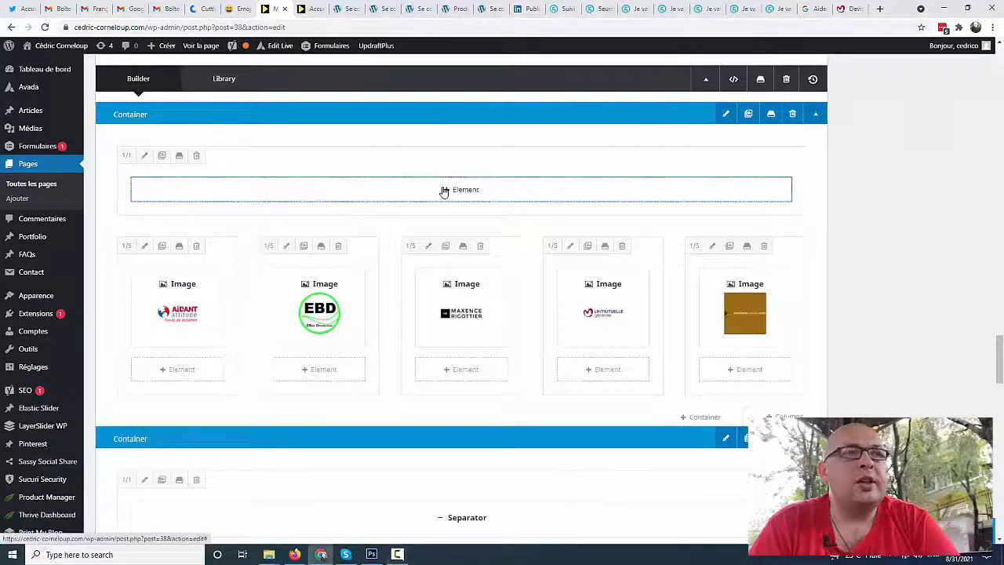
# Step: Add a Title element with the text "Partenaires" to the full-width column above the logos
pyautogui.click(444, 191)
pyautogui.scroll(-3, 674, 266)
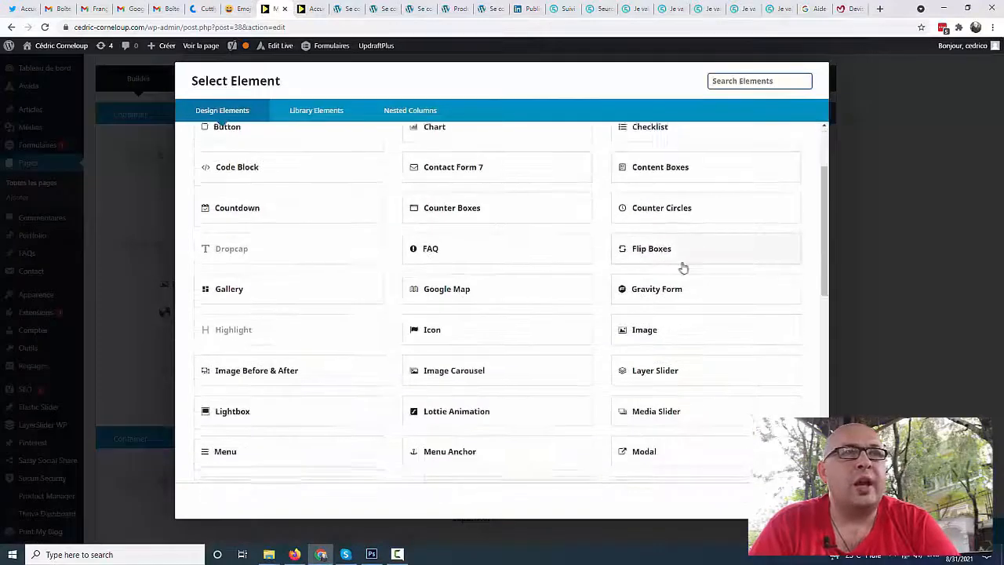
pyautogui.scroll(-5, 683, 268)
pyautogui.click(684, 413)
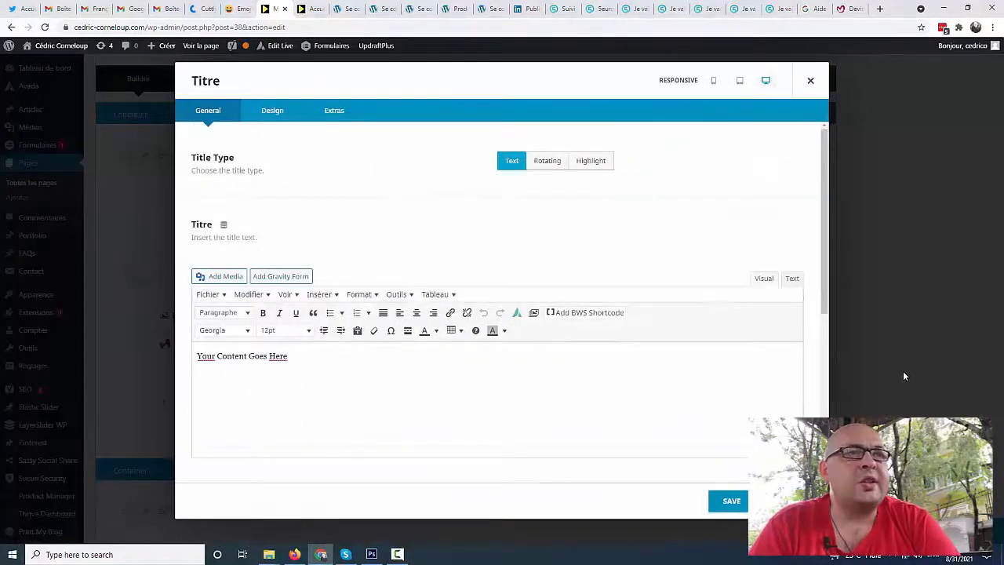
pyautogui.click(428, 449)
pyautogui.hotkey('ctrl', 'a')
pyautogui.write('Cl')
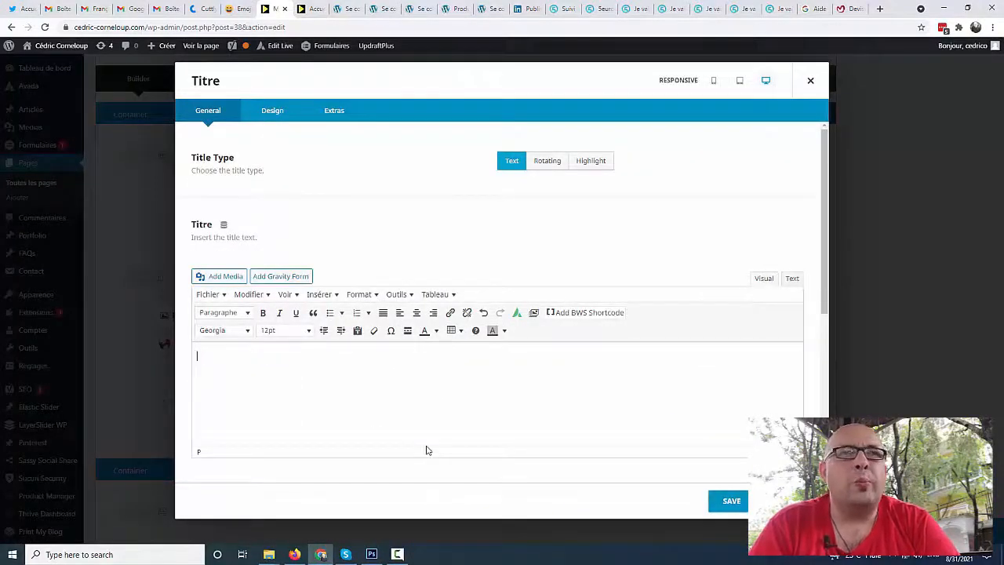
pyautogui.write('Partenaires')
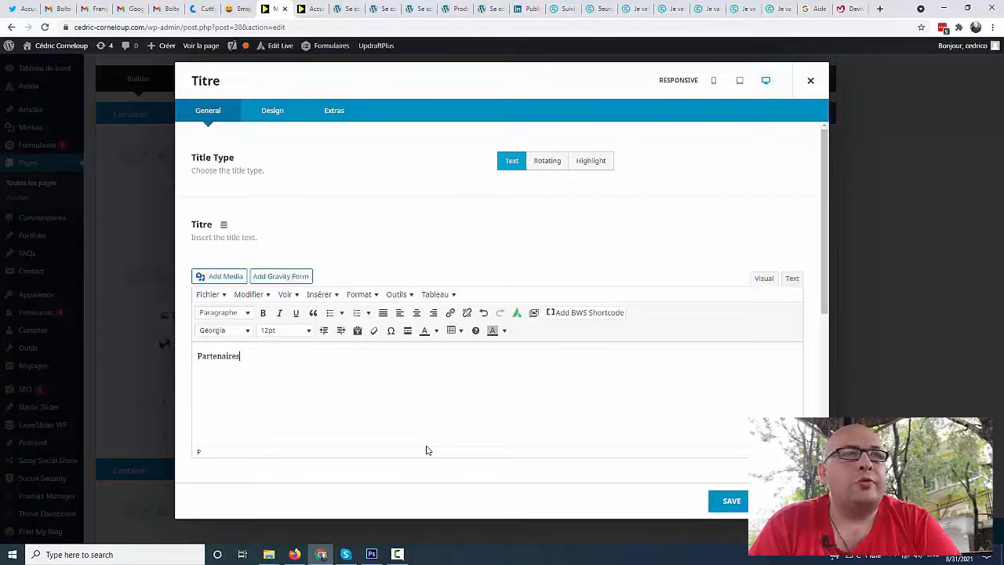
# Step: Center the Partenaires title, set its HTML heading size to H2 and save the element
pyautogui.click(272, 109)
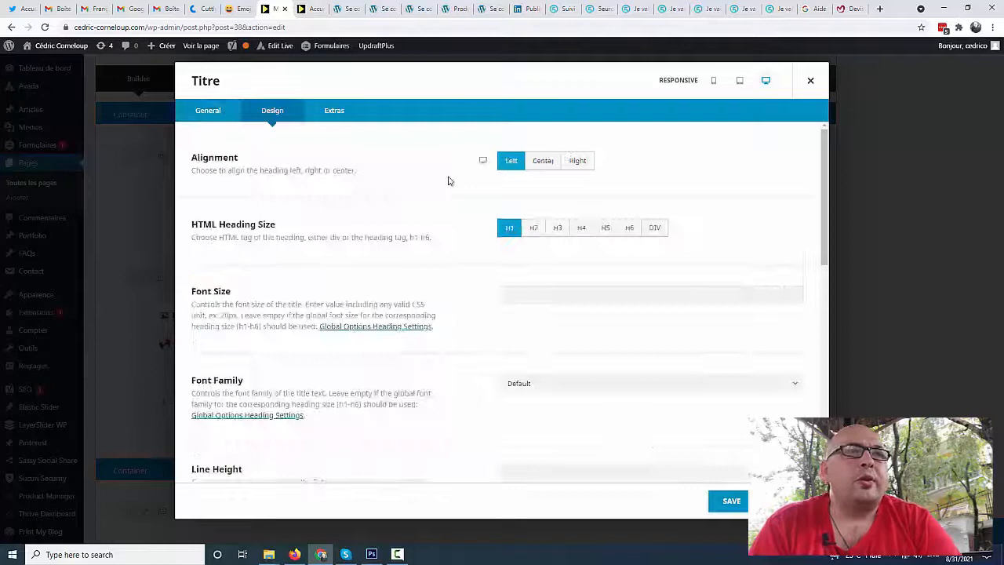
pyautogui.click(542, 160)
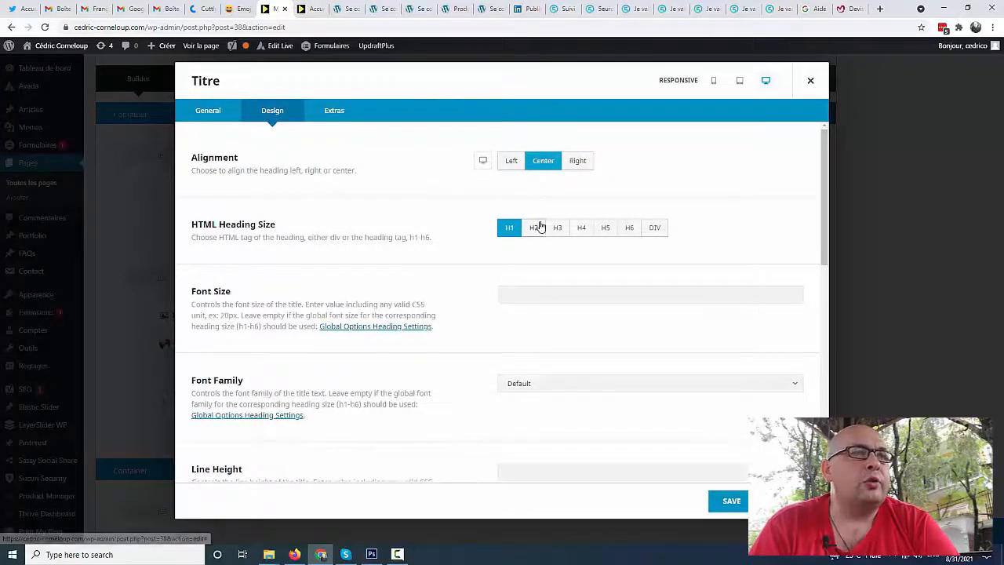
pyautogui.click(534, 227)
pyautogui.click(733, 500)
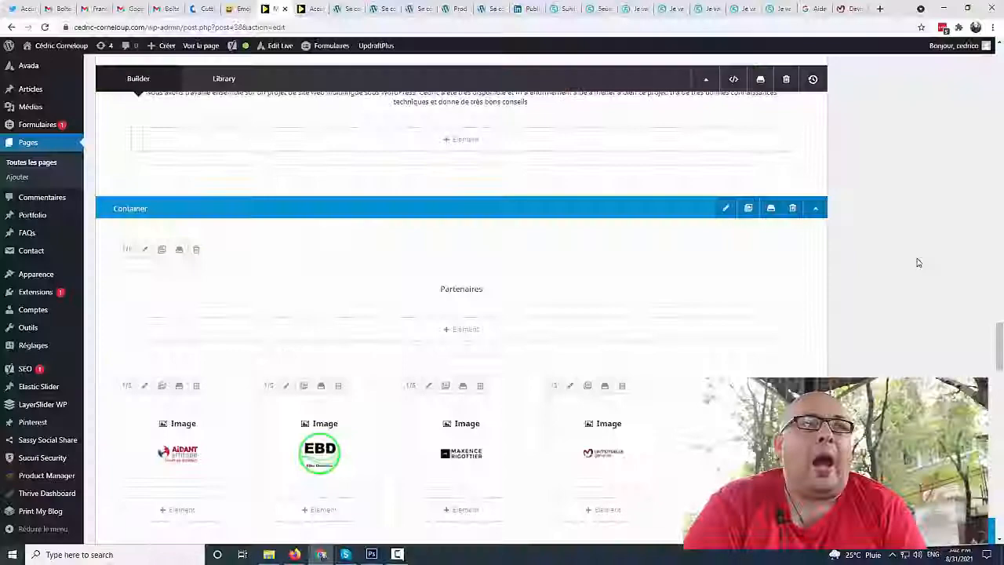
# Step: Insert another full-width 1/1 column below the row of logos in the same container
pyautogui.scroll(-7, 918, 263)
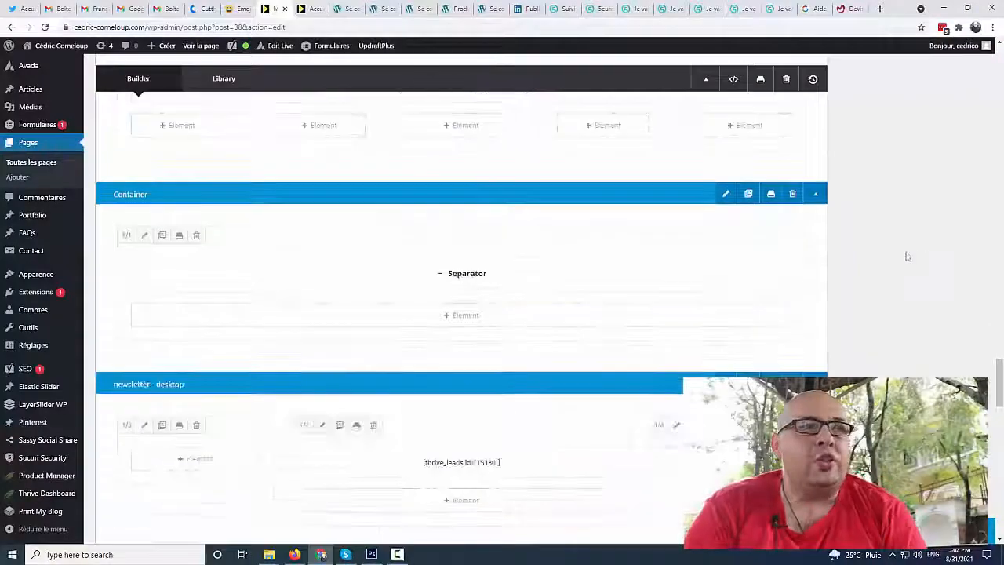
pyautogui.scroll(3, 907, 256)
pyautogui.click(778, 330)
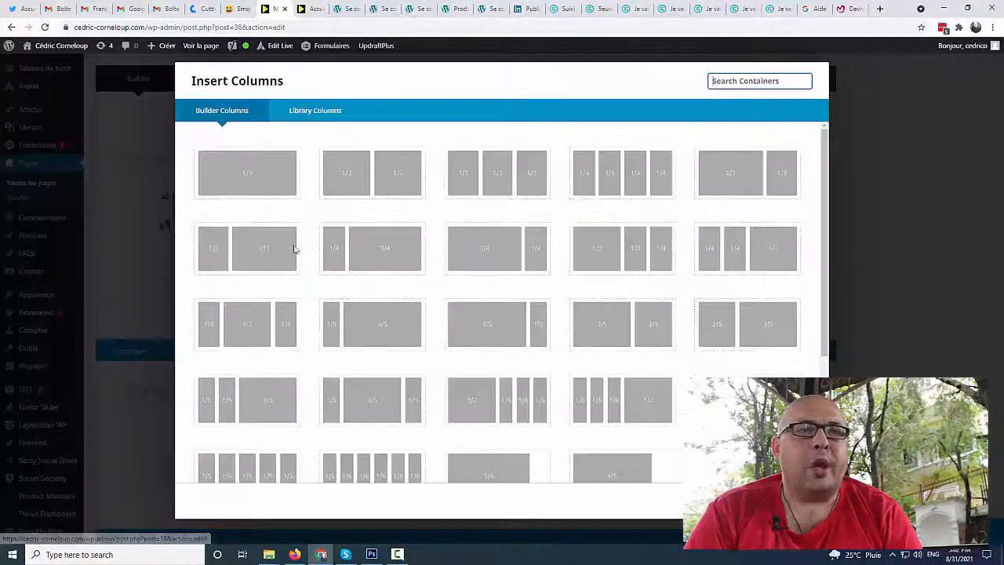
pyautogui.click(287, 186)
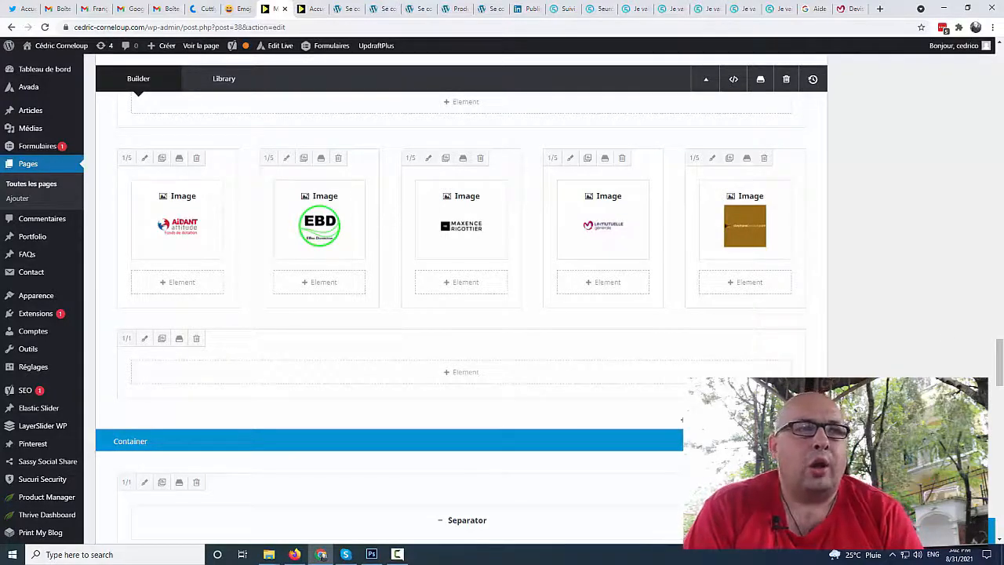
pyautogui.click(528, 371)
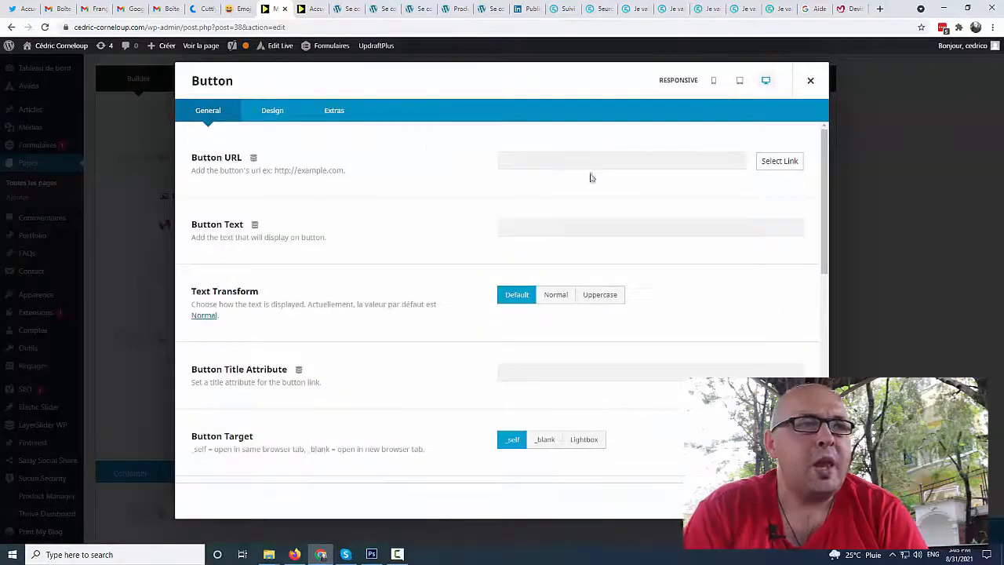
pyautogui.hotkey('ctrl', 'z')
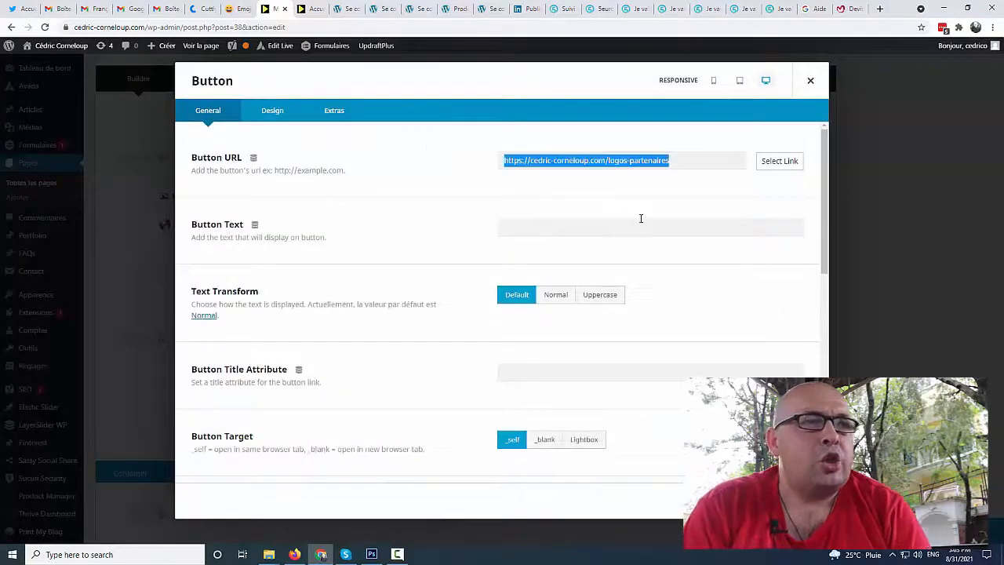
pyautogui.click(577, 227)
pyautogui.write('Voir p')
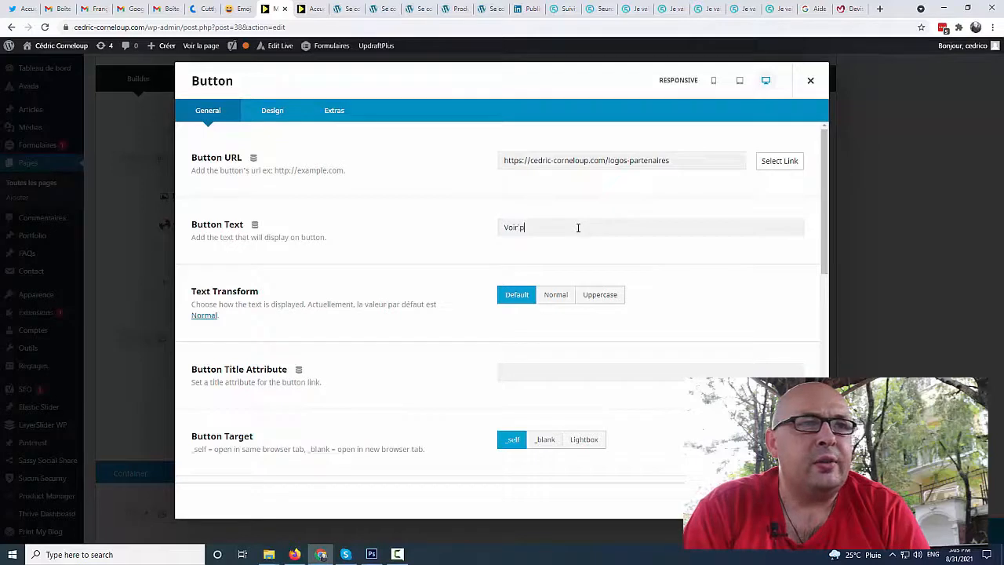
pyautogui.write('lus de logos')
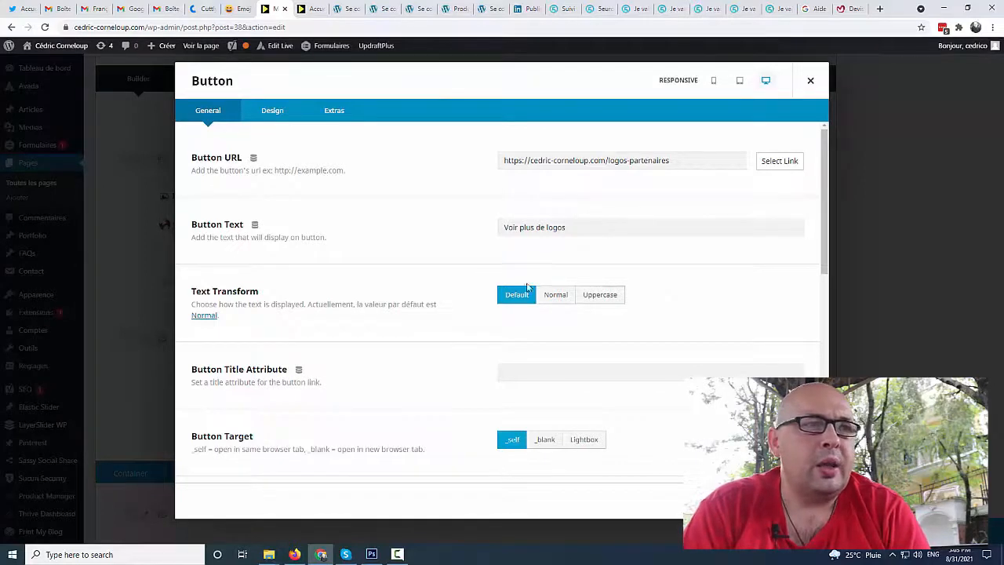
# Step: Set the button's alignment to Center, close its settings and save the homepage
pyautogui.scroll(-1, 642, 316)
pyautogui.scroll(-3, 643, 316)
pyautogui.click(587, 355)
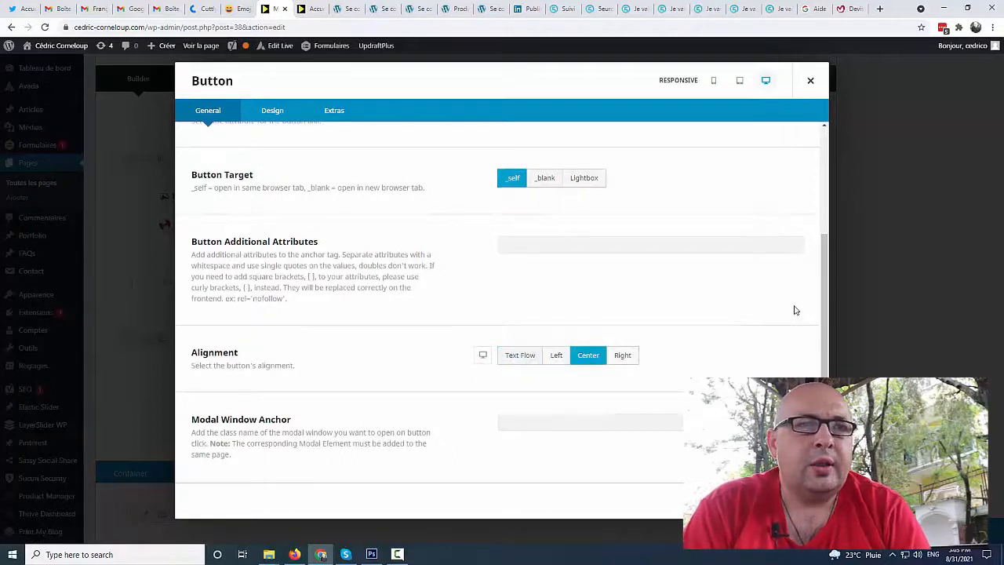
pyautogui.click(810, 80)
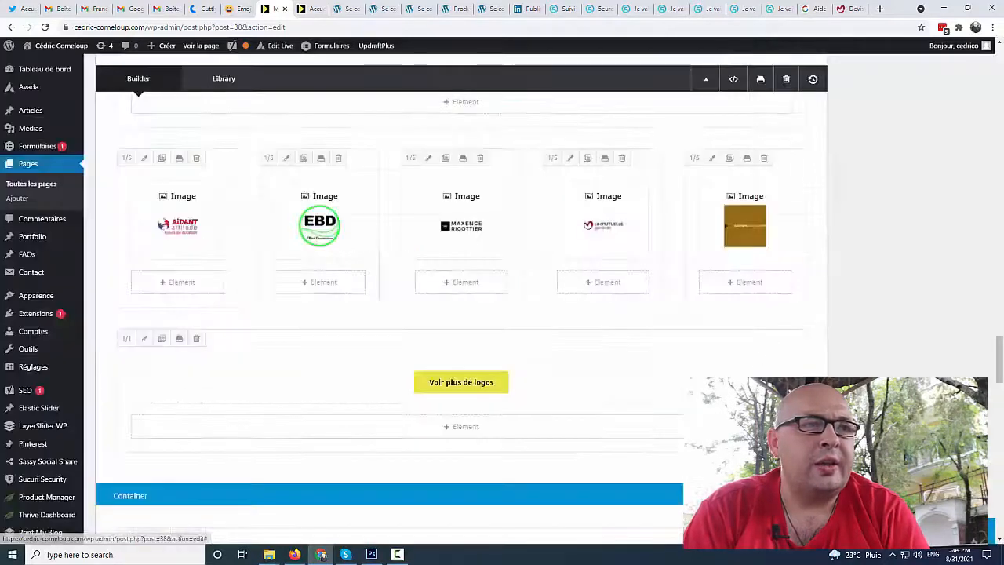
pyautogui.hotkey('ctrl', 's')
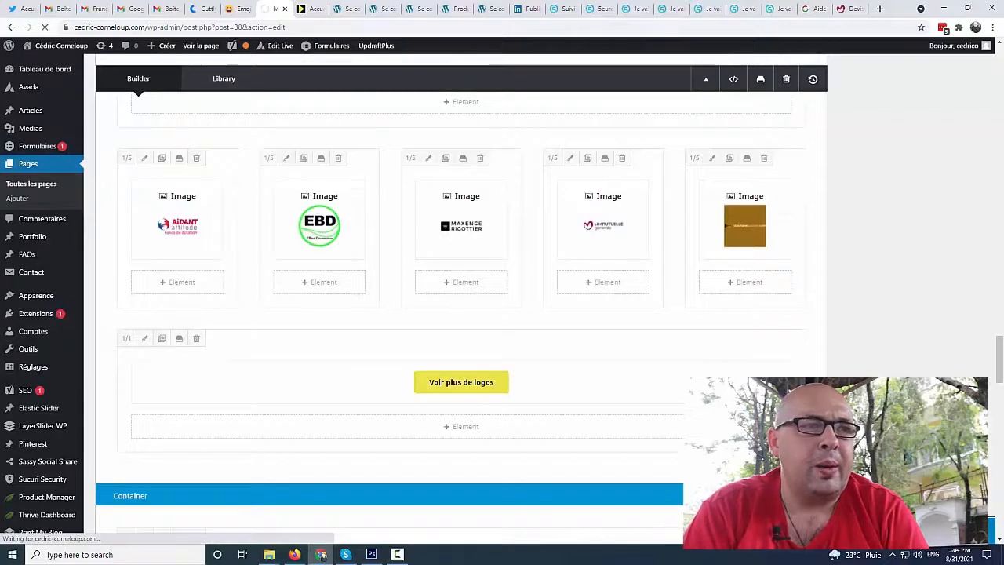
pyautogui.hotkey('ctrl', 'Tab')
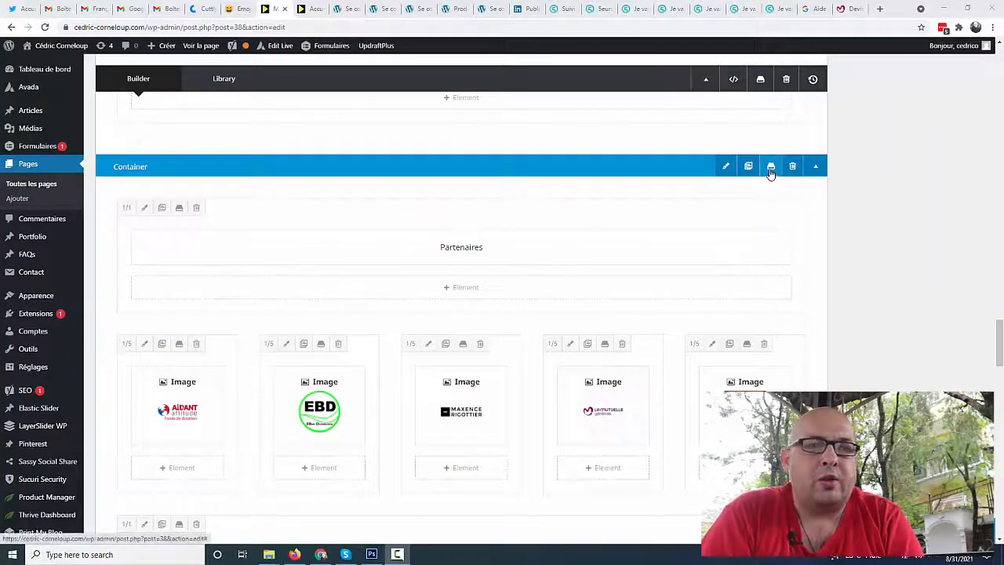
# Step: Save the whole logo container to the Avada library as a global container named "logos"
pyautogui.click(770, 174)
pyautogui.click(770, 174)
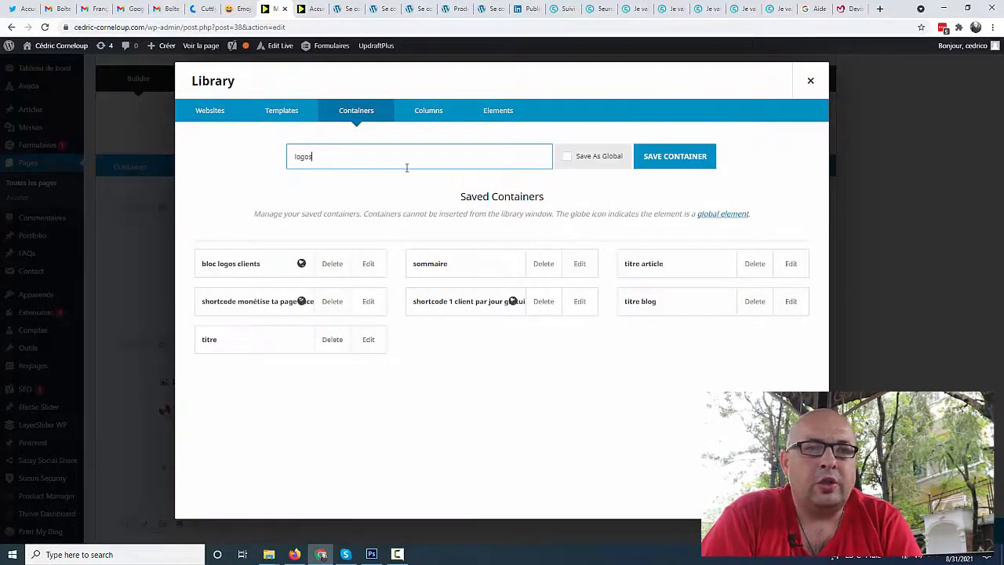
pyautogui.click(570, 158)
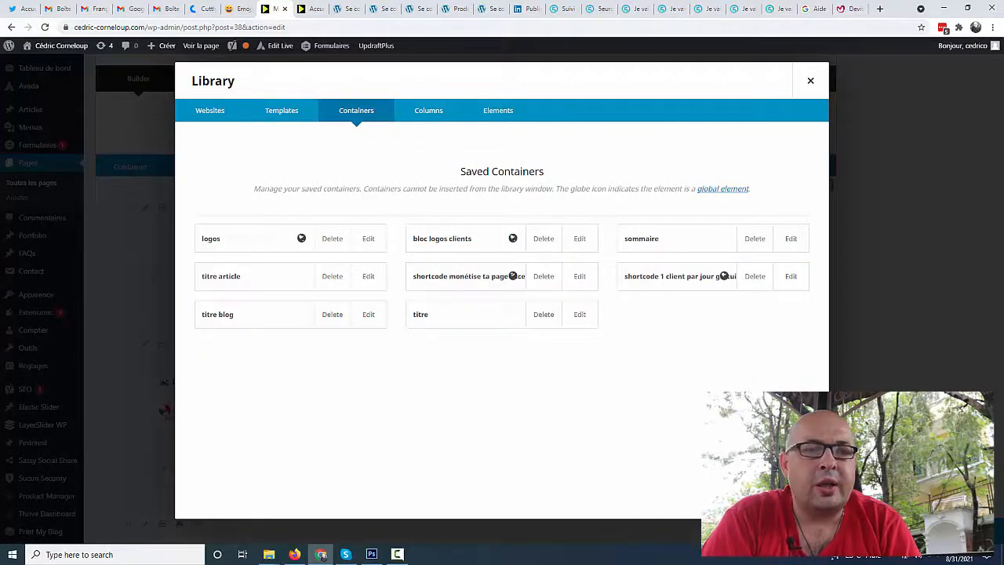
# Step: On the blog page, insert the saved global "logos" container below the Blog element and save the page
pyautogui.hotkey('ctrl', 'Tab')
pyautogui.scroll(-10, 739, 330)
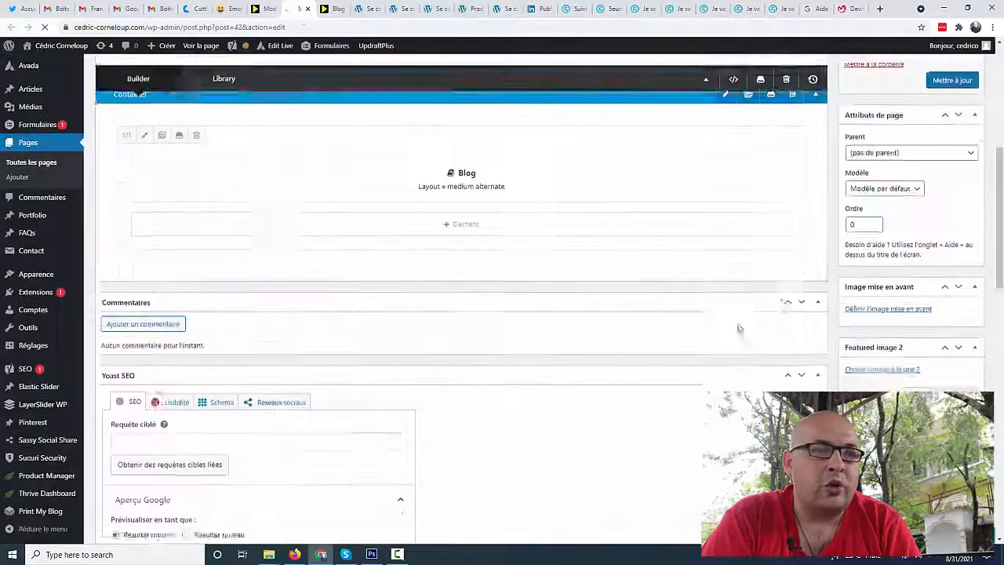
pyautogui.scroll(5, 719, 330)
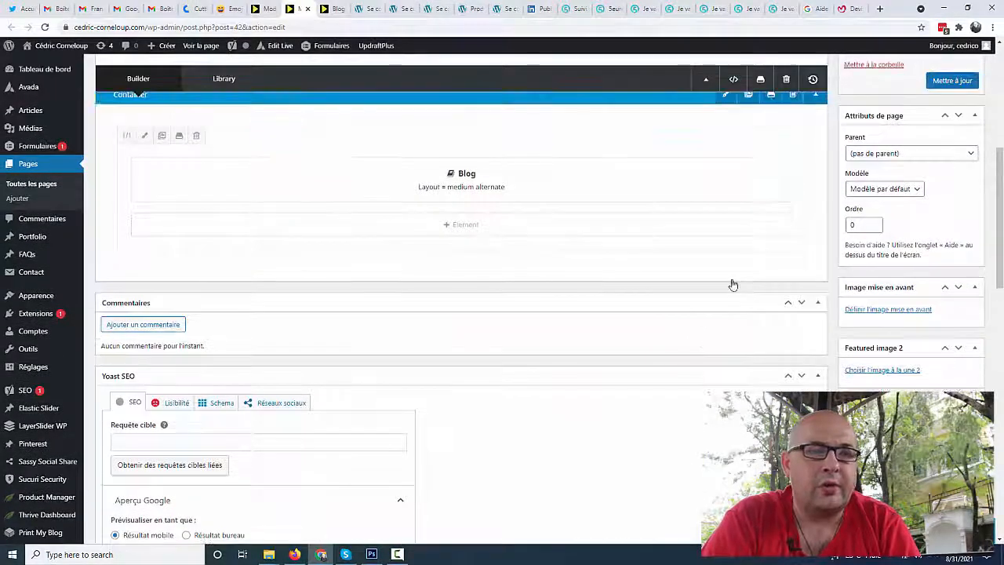
pyautogui.click(700, 271)
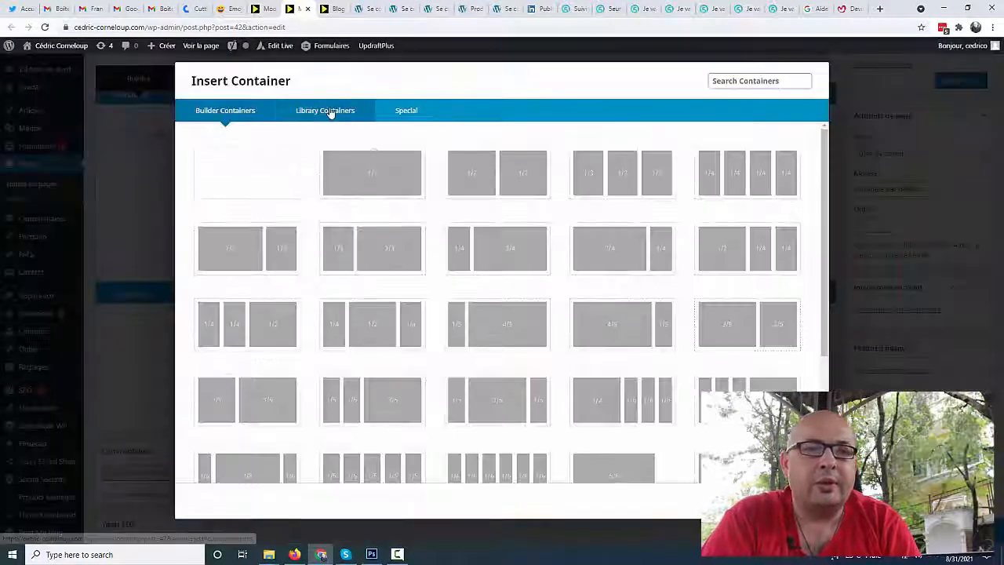
pyautogui.click(329, 110)
pyautogui.click(246, 153)
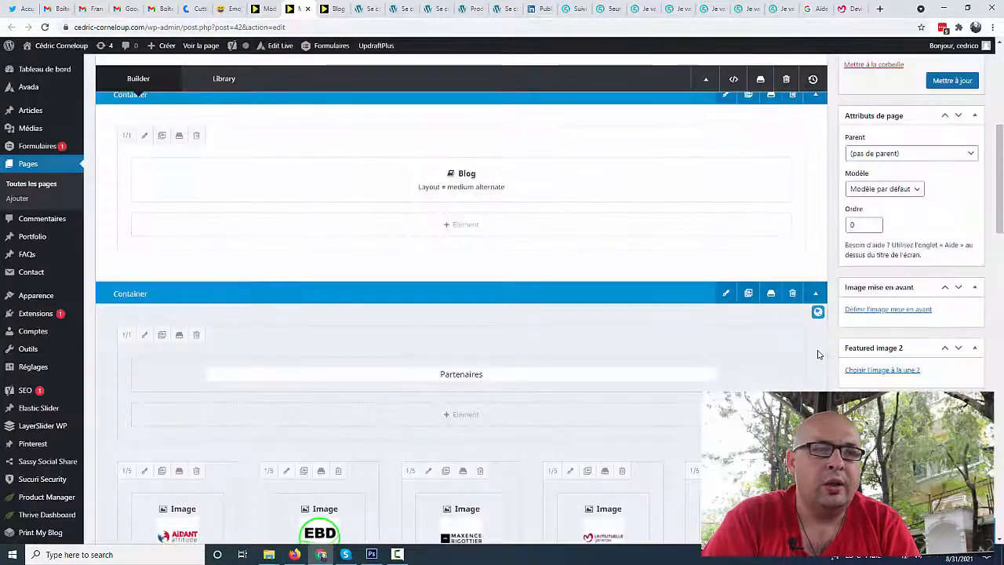
pyautogui.scroll(-4, 673, 385)
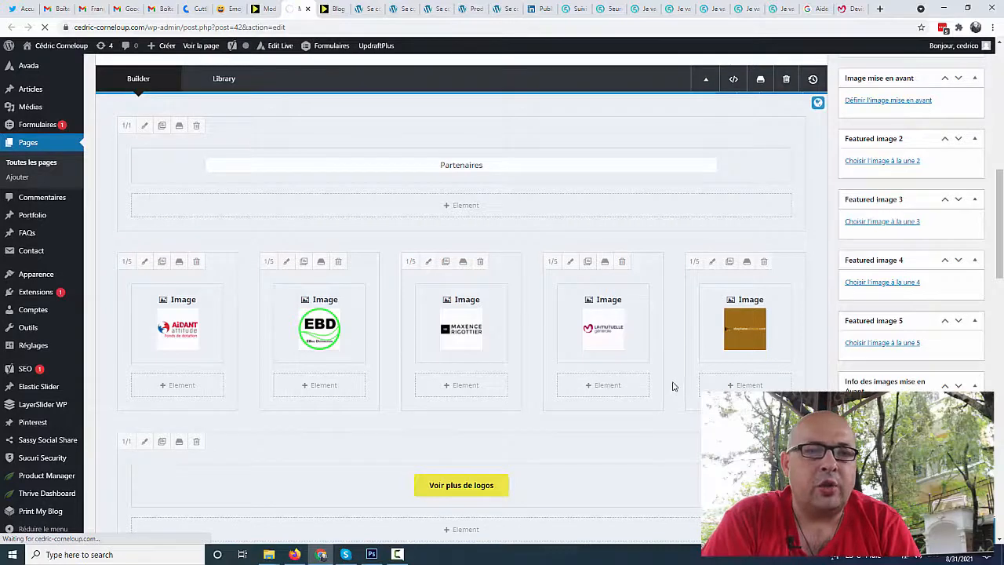